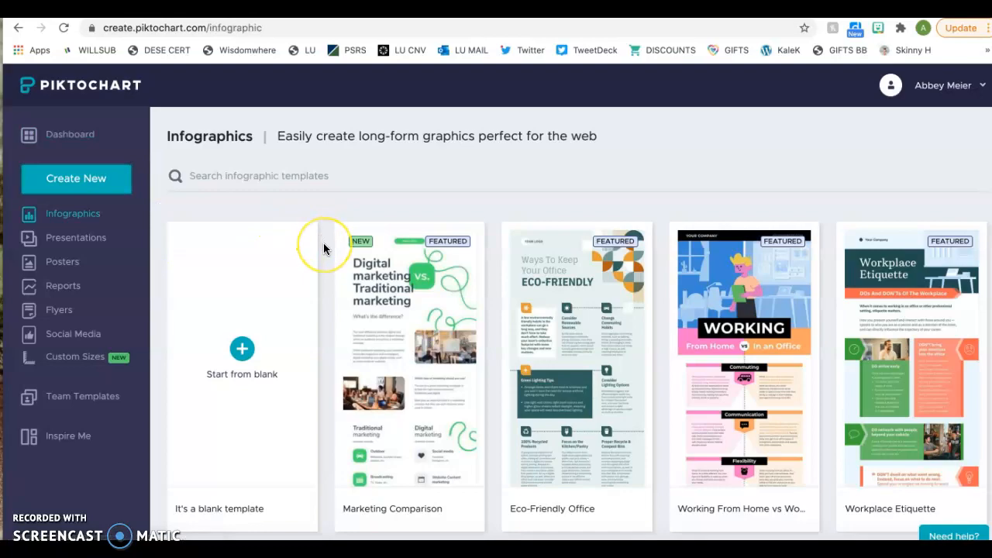
Look through the whole gallery of infographic templates and return to its start
scroll(323, 248, "down", 10)
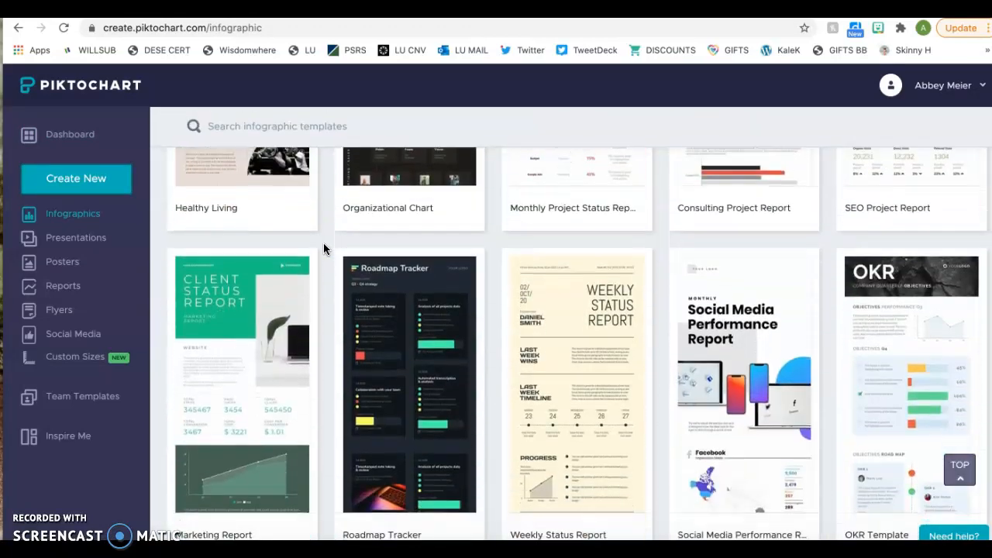
scroll(323, 248, "down", 10)
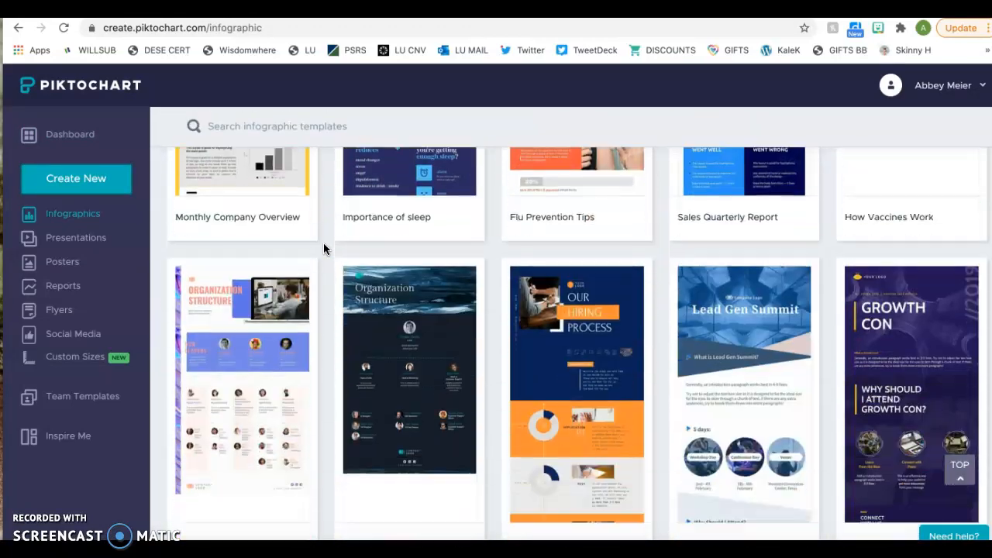
scroll(323, 248, "down", 10)
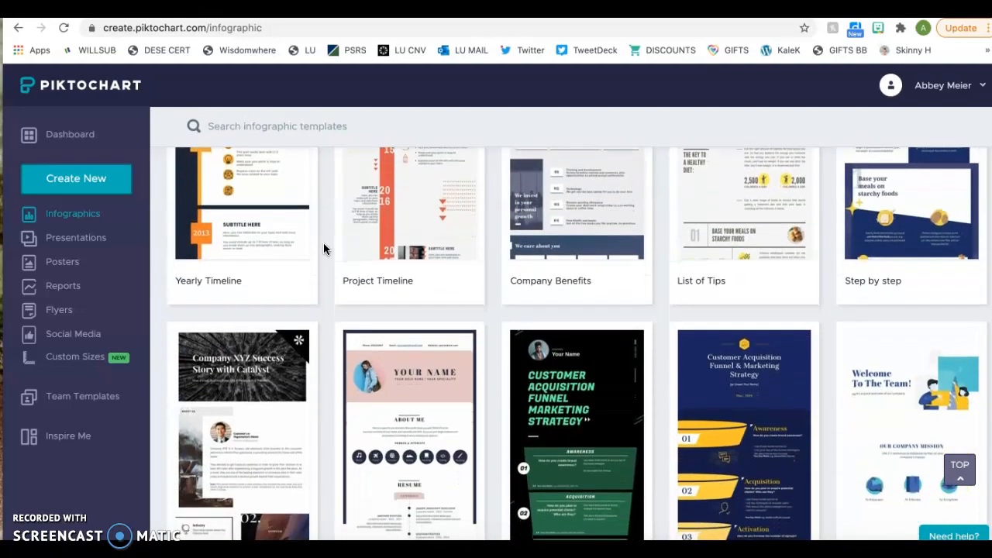
scroll(323, 247, "down", 5)
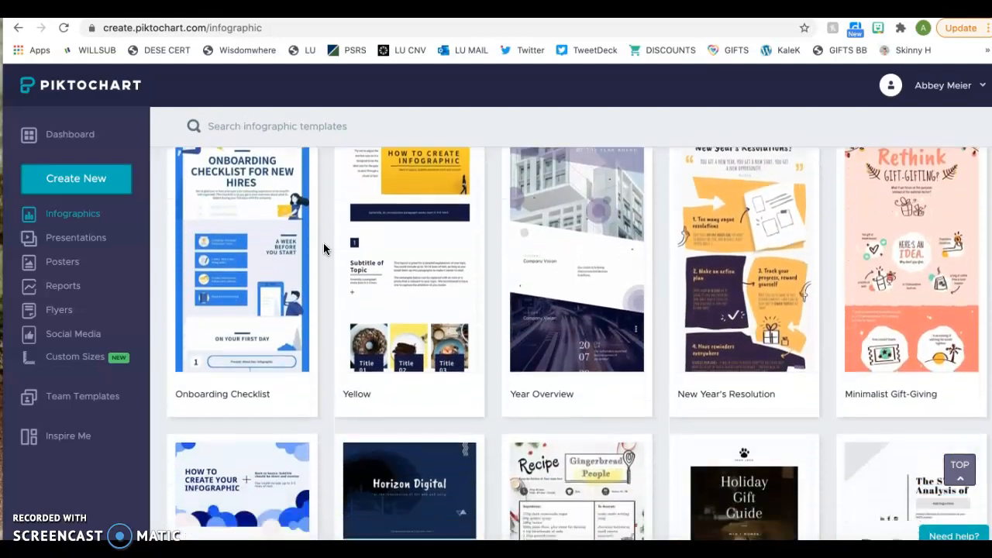
scroll(323, 248, "down", 15)
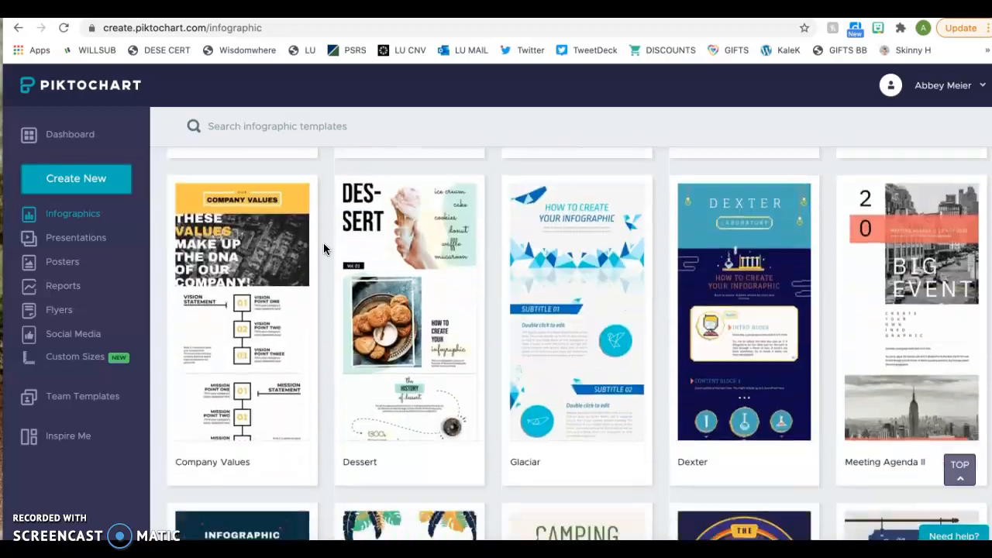
scroll(323, 248, "down", 15)
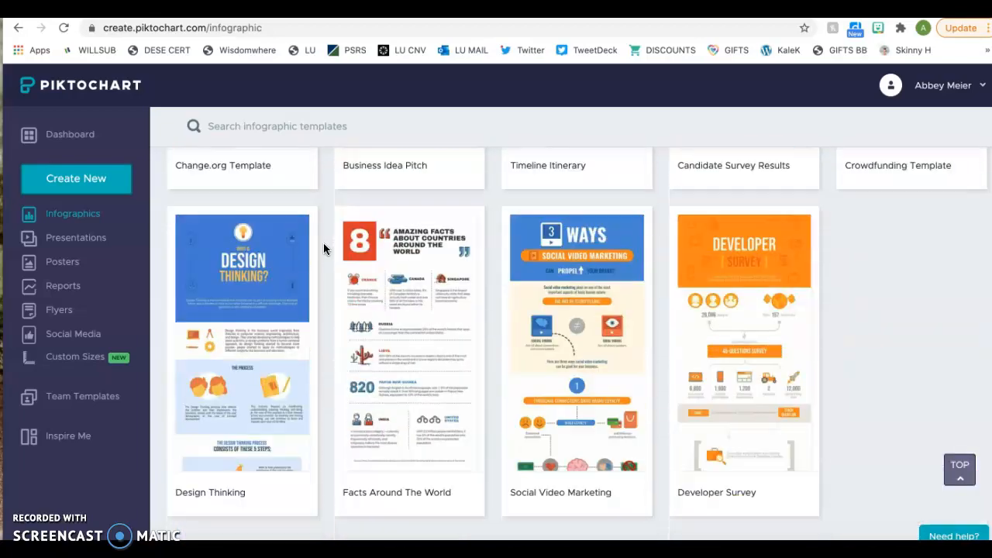
key("Home")
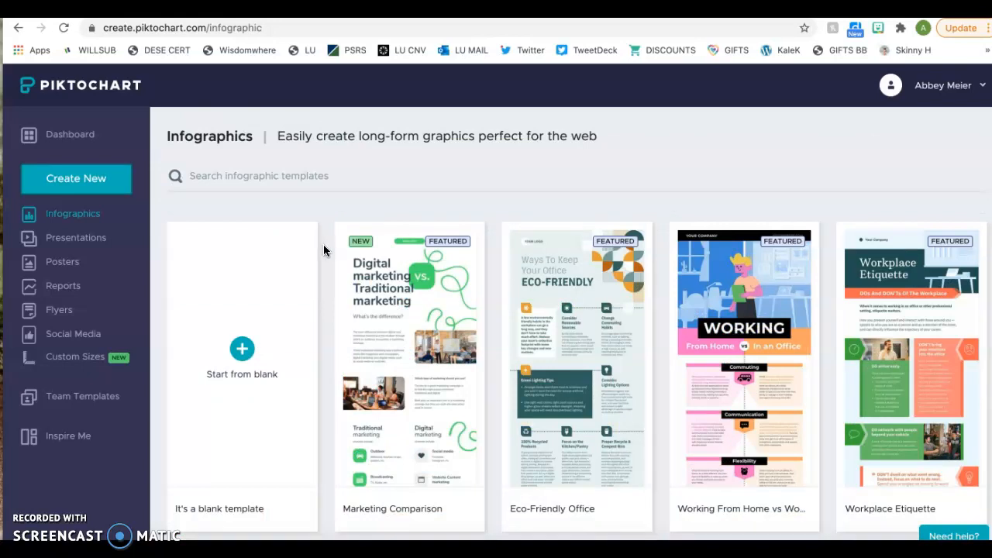
left_click(246, 353)
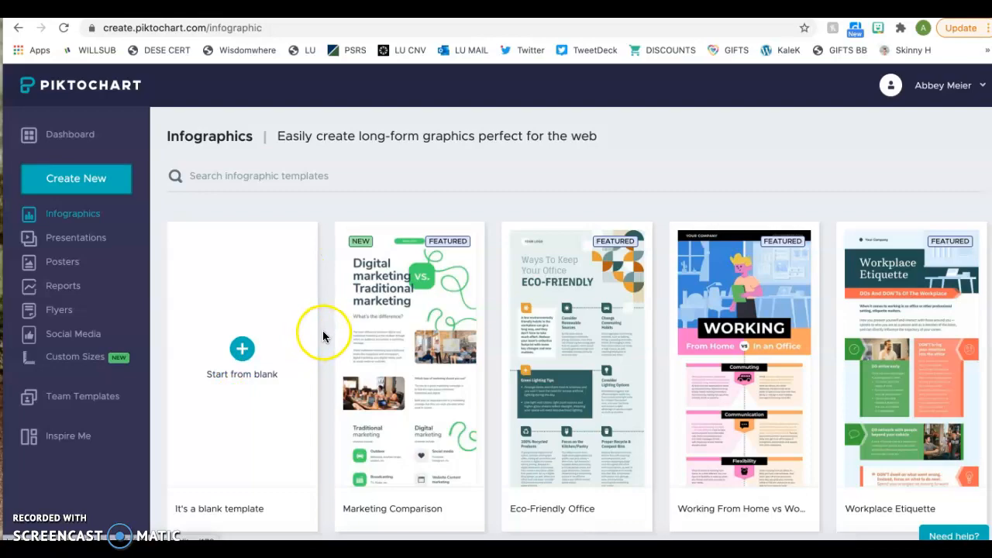
Find the Minimalist Gift-Gifting infographic template and open it for editing
scroll(324, 335, "down", 15)
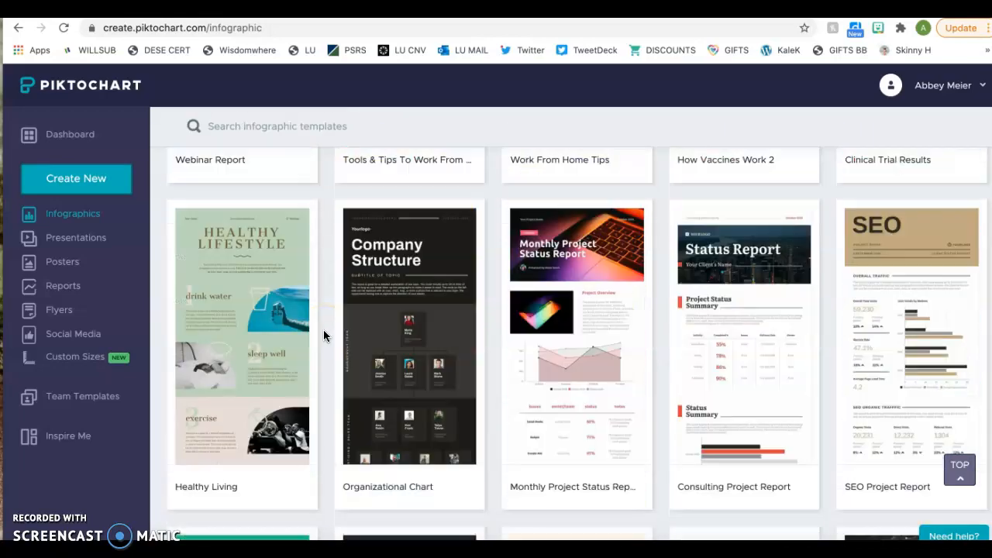
scroll(323, 334, "down", 20)
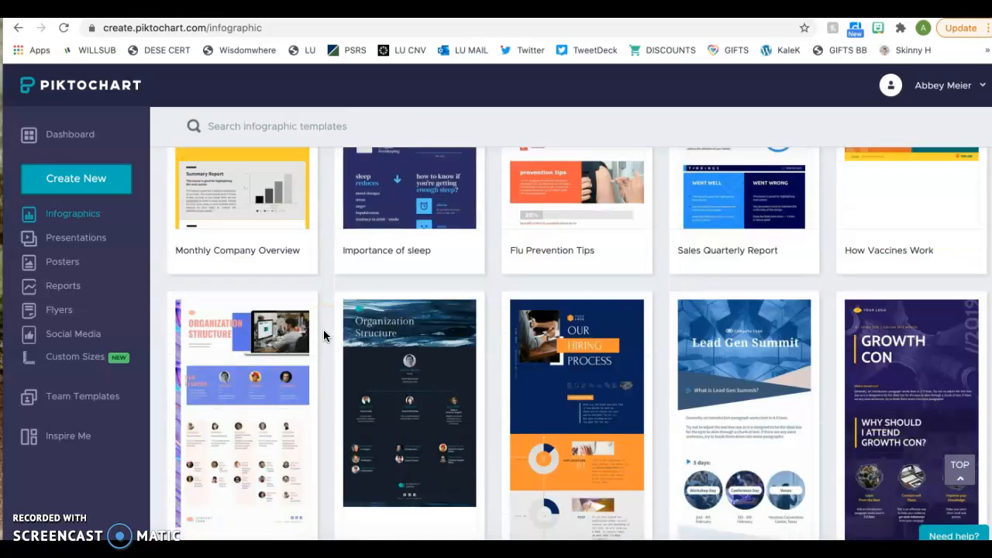
scroll(323, 335, "down", 15)
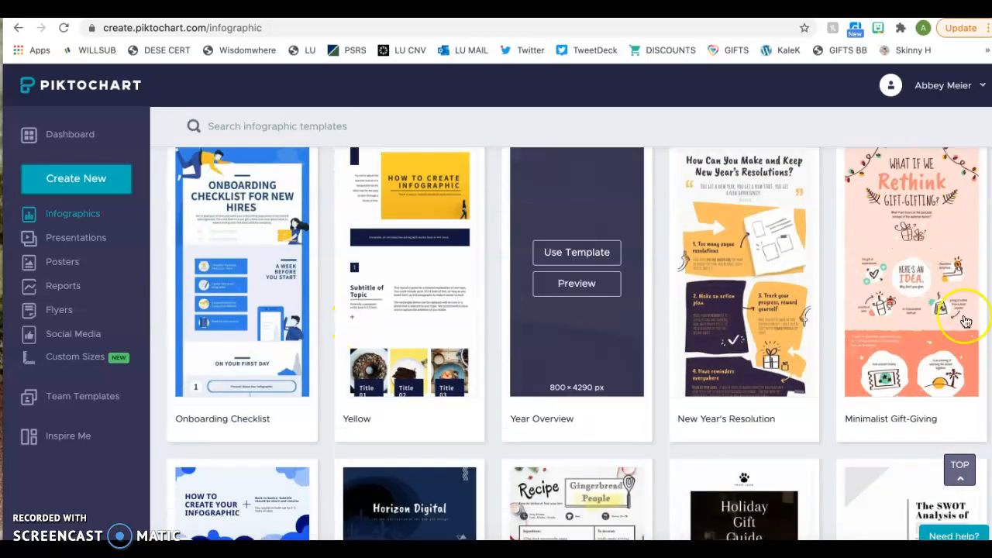
mouse_move(969, 261)
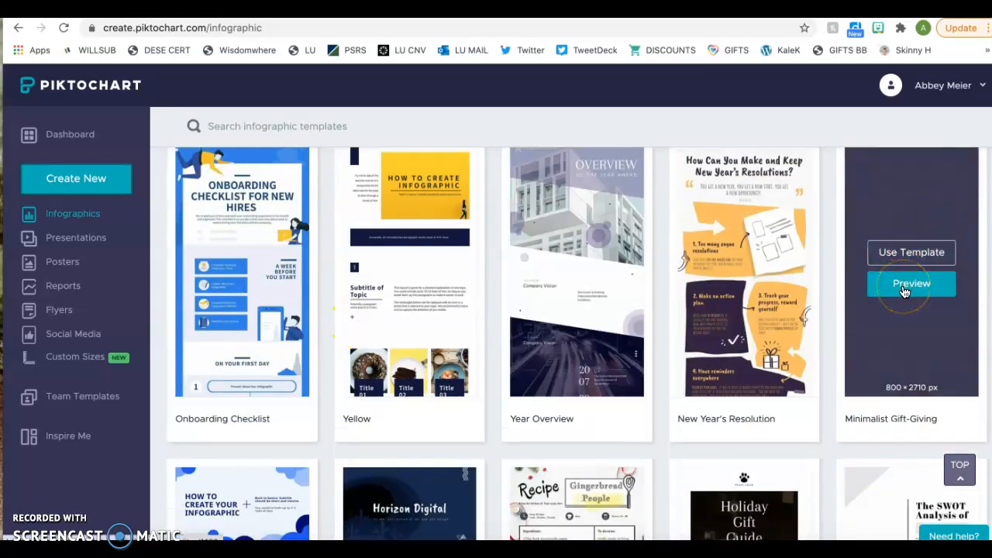
left_click(908, 255)
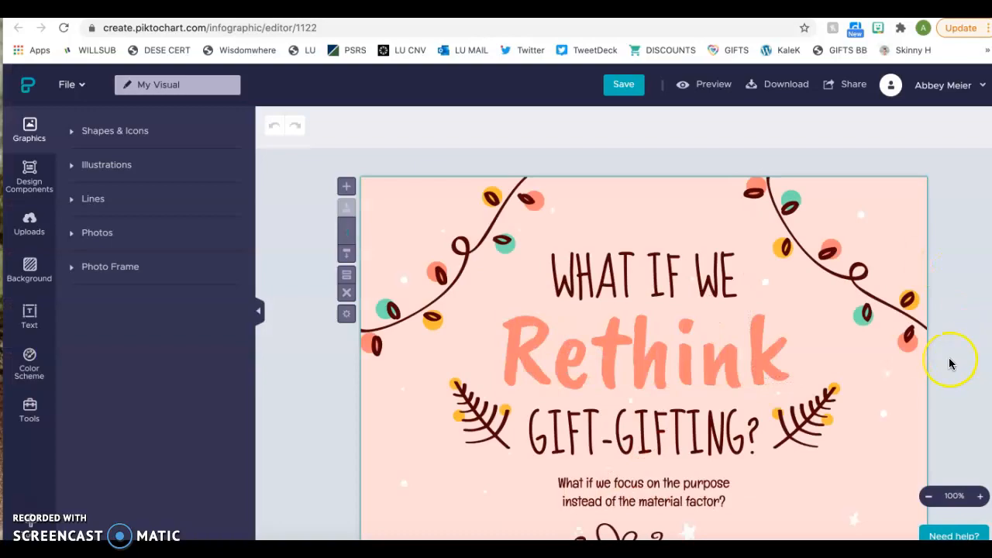
Review the content blocks of the gift-gifting template and return to its title block
scroll(952, 363, "down", 10)
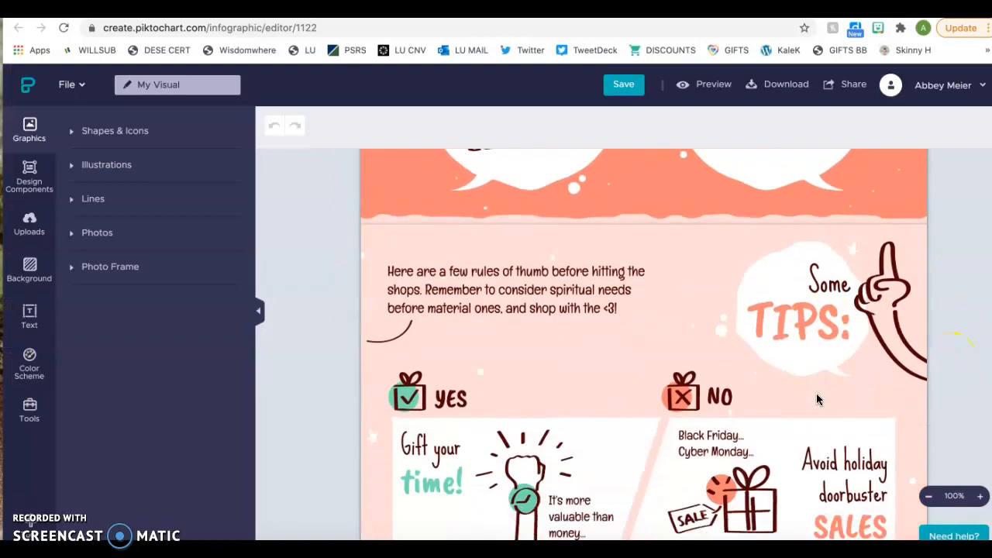
scroll(816, 392, "down", 10)
scroll(816, 396, "up", 9)
scroll(816, 392, "up", 6)
left_click(565, 393)
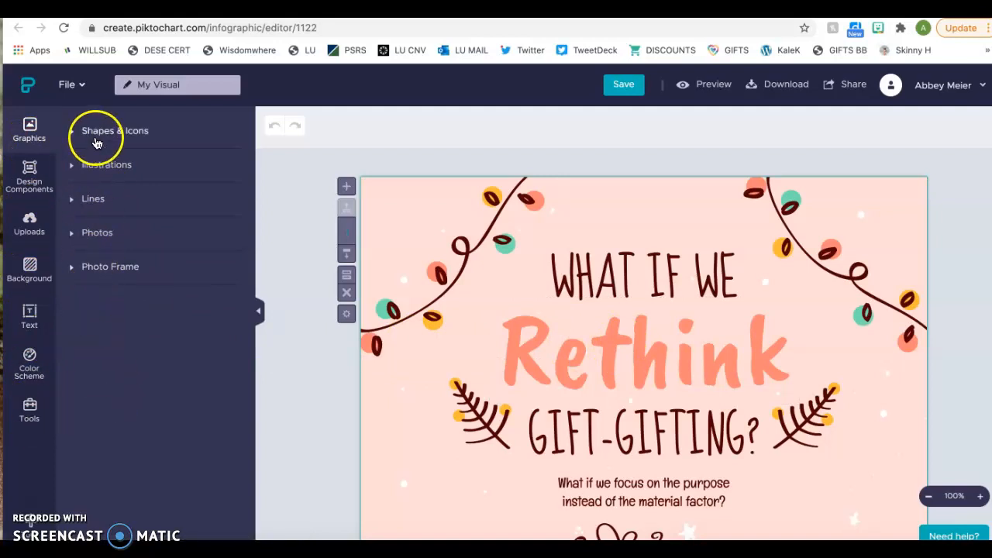
Search the shapes and icons for "hexagon" and check the color-only and mono-only results
left_click(104, 132)
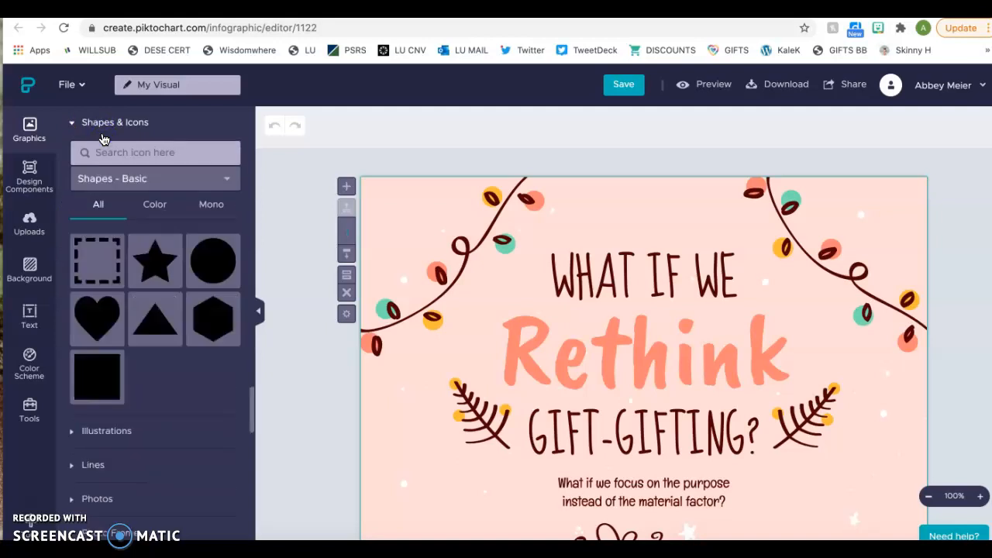
left_click(106, 153)
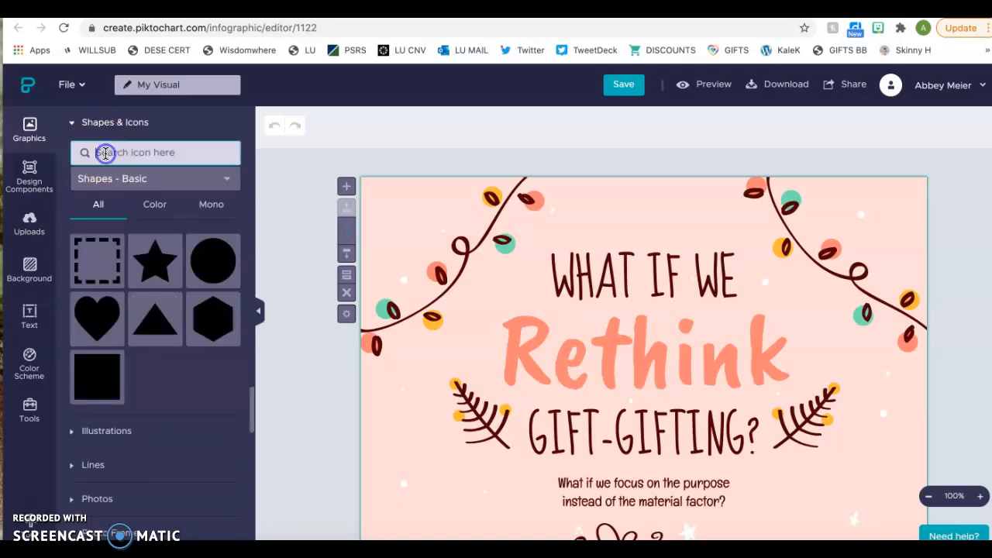
type("hexagon")
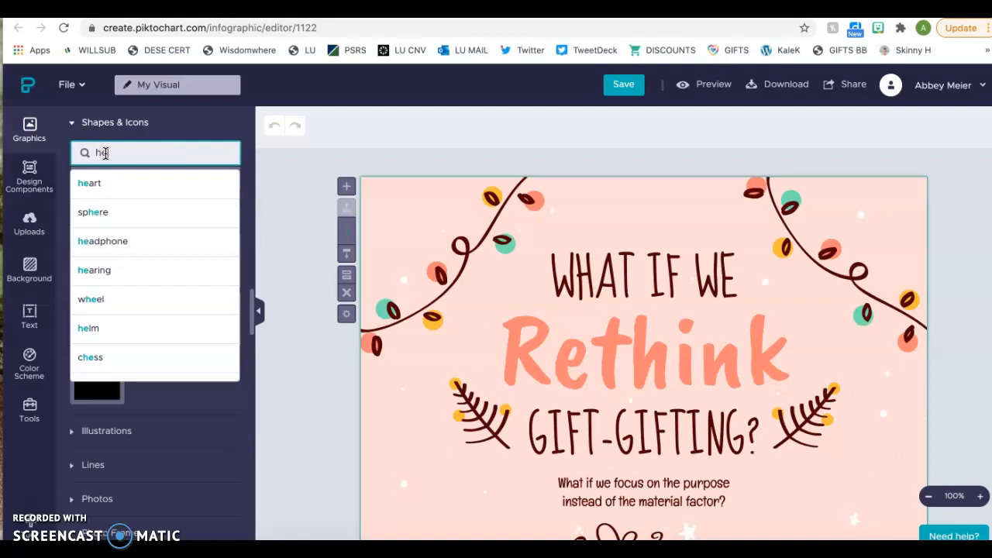
key("Return")
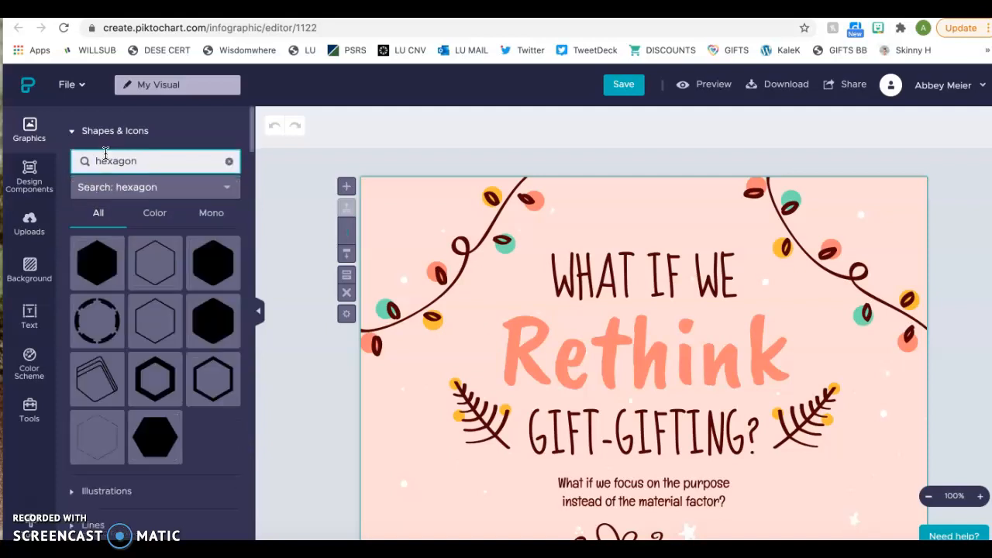
mouse_move(140, 394)
scroll(139, 403, "down", 1)
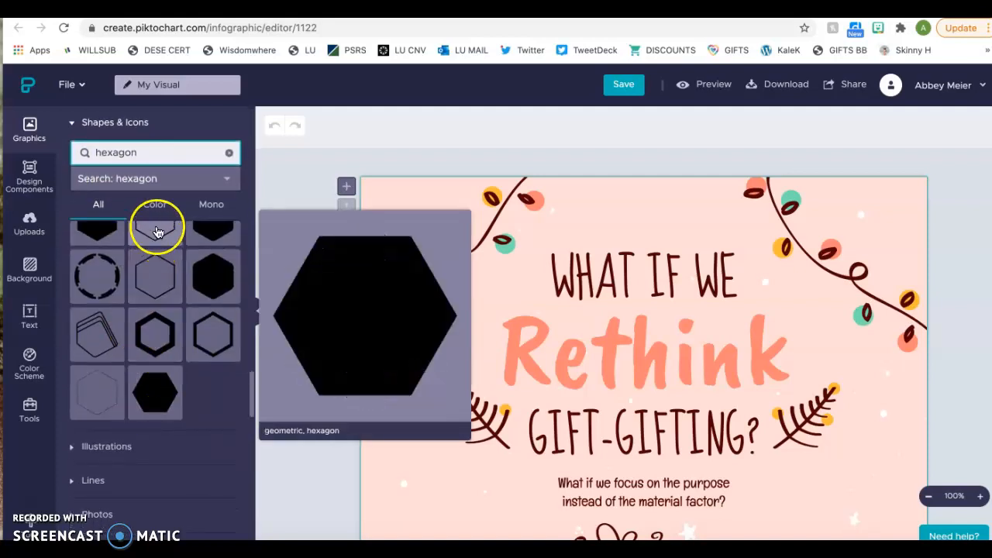
left_click(155, 211)
left_click(210, 214)
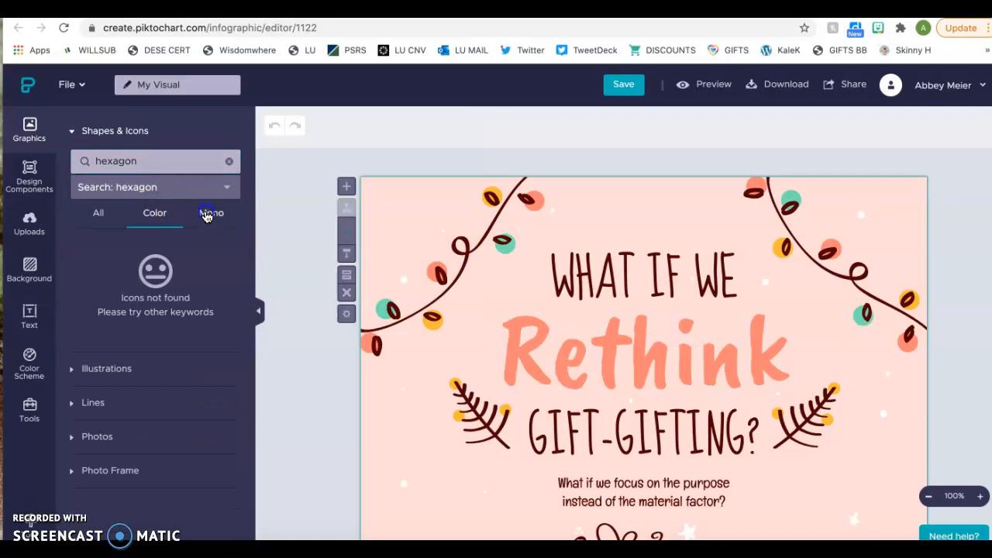
Browse the available illustrations of people and the line graphics
scroll(111, 225, "down", 1)
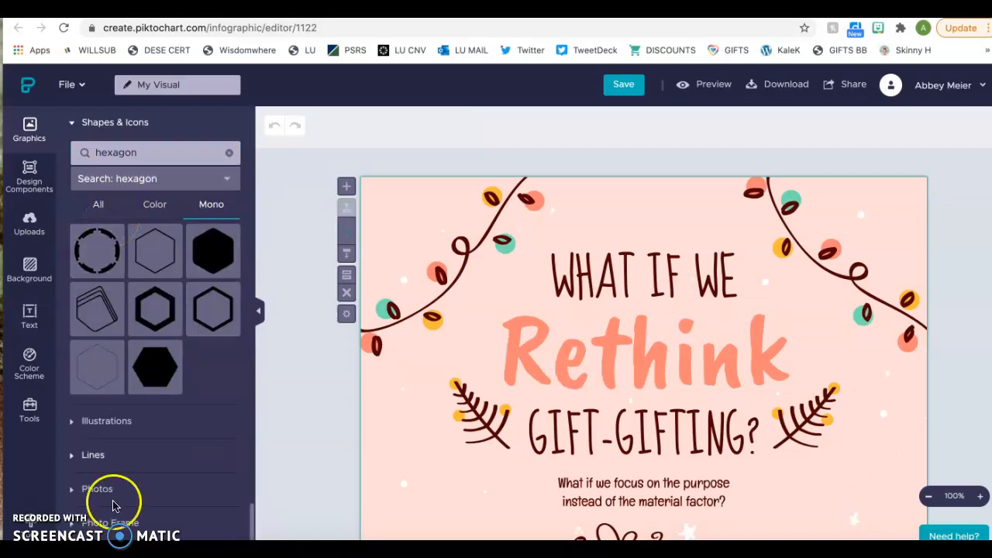
left_click(111, 417)
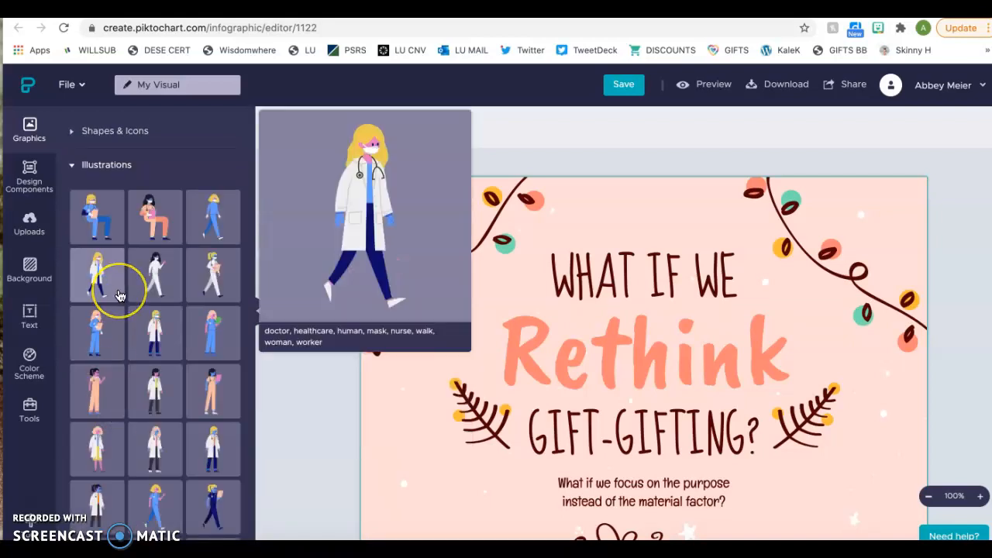
scroll(122, 292, "down", 10)
scroll(120, 294, "down", 10)
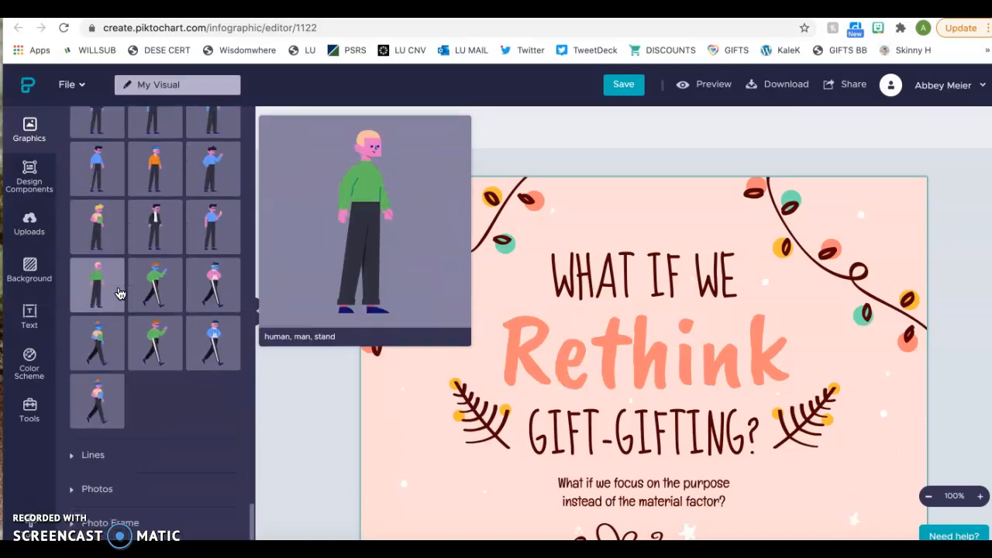
left_click(99, 460)
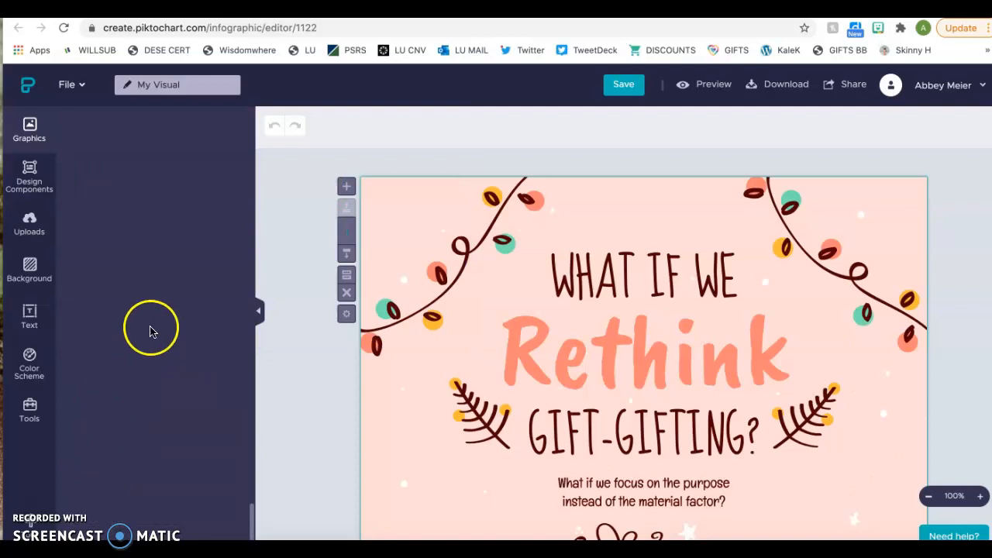
left_click(29, 128)
left_click(206, 364)
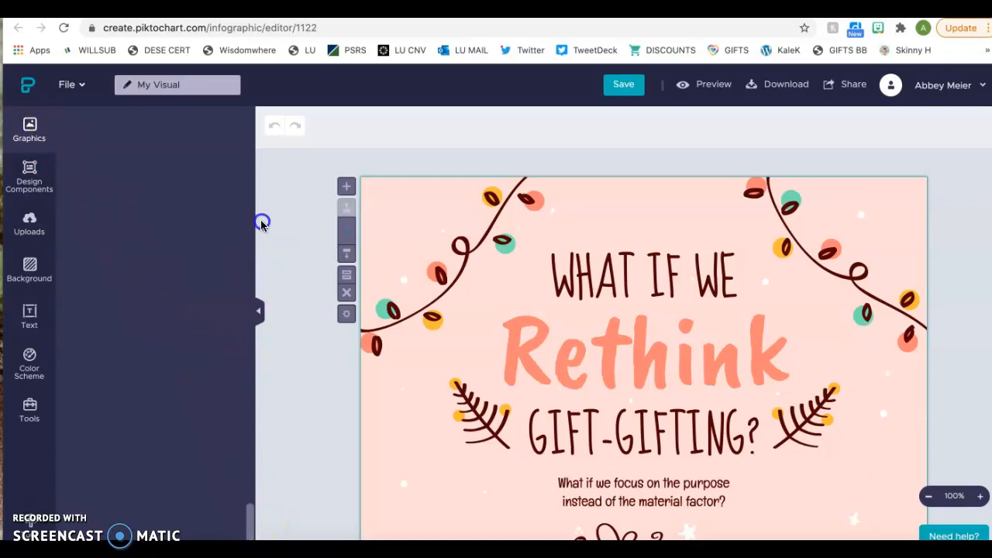
scroll(245, 448, "up", 10)
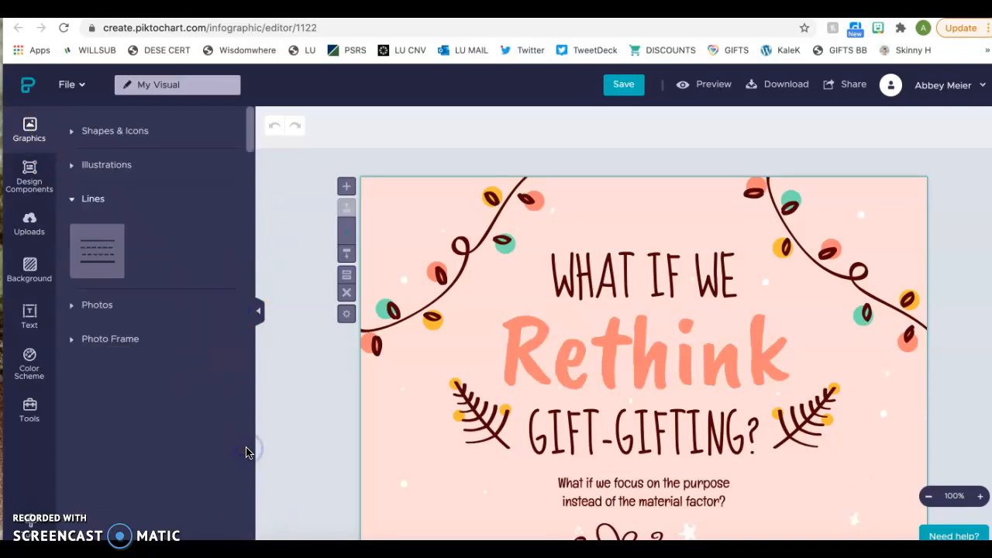
Browse the Unsplash photos and the photo frames, and collapse the photo frame category
left_click(82, 304)
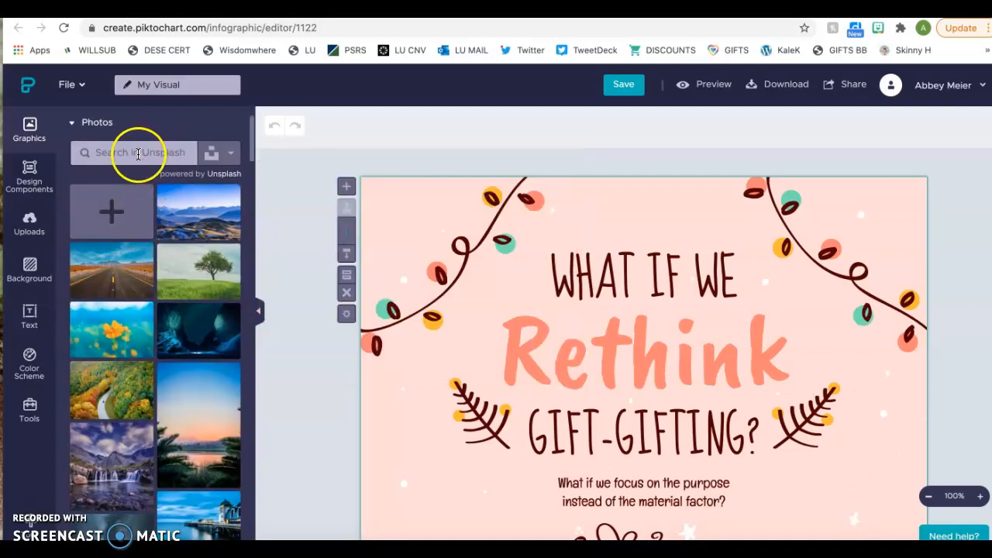
left_click(91, 134)
left_click(85, 268)
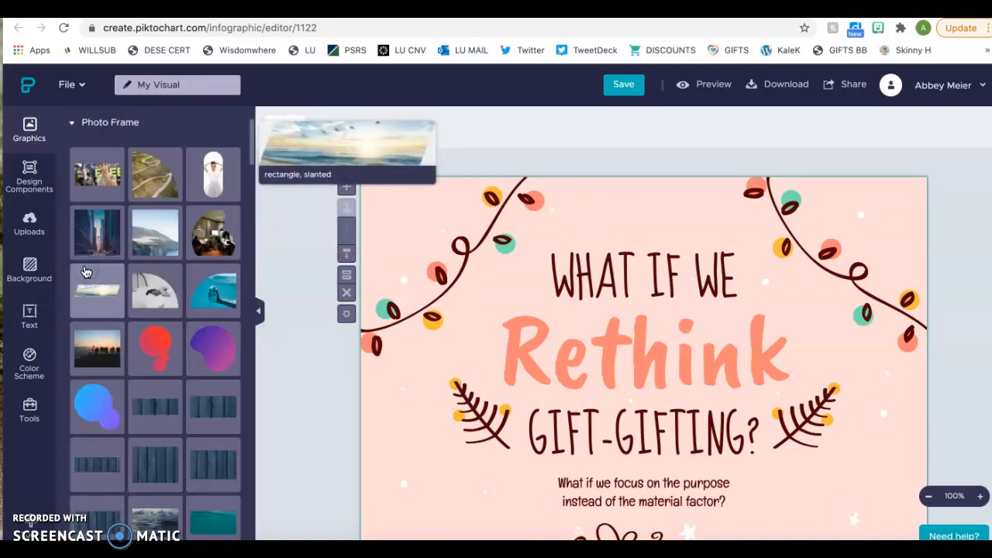
scroll(85, 271, "down", 10)
scroll(85, 271, "up", 10)
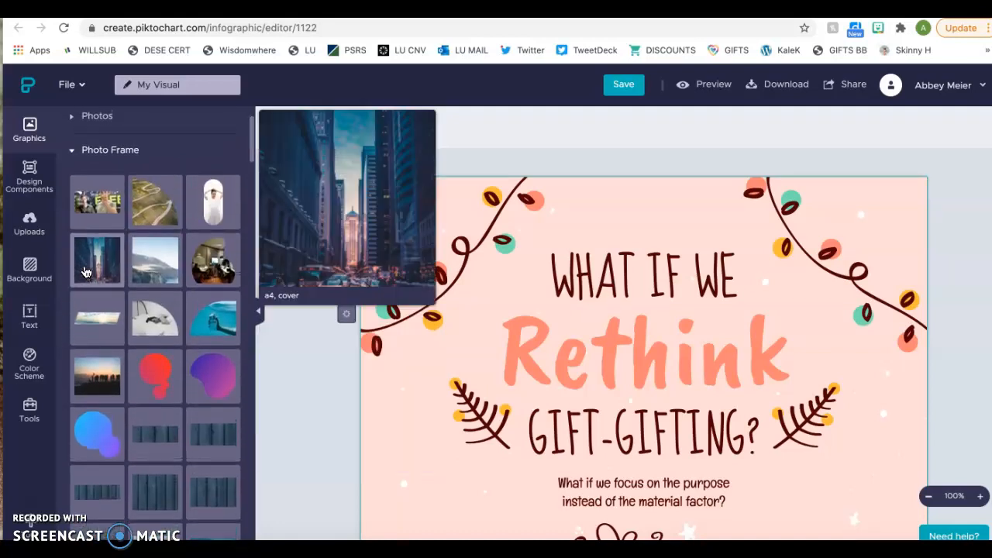
scroll(85, 271, "up", 2)
left_click(86, 267)
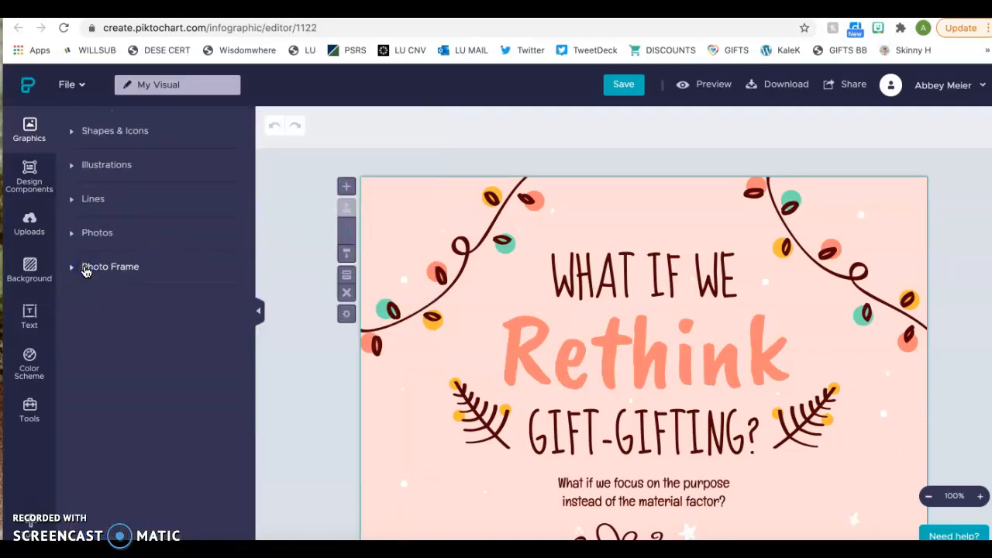
Browse the list layouts among the design components and return to the component categories
left_click(31, 172)
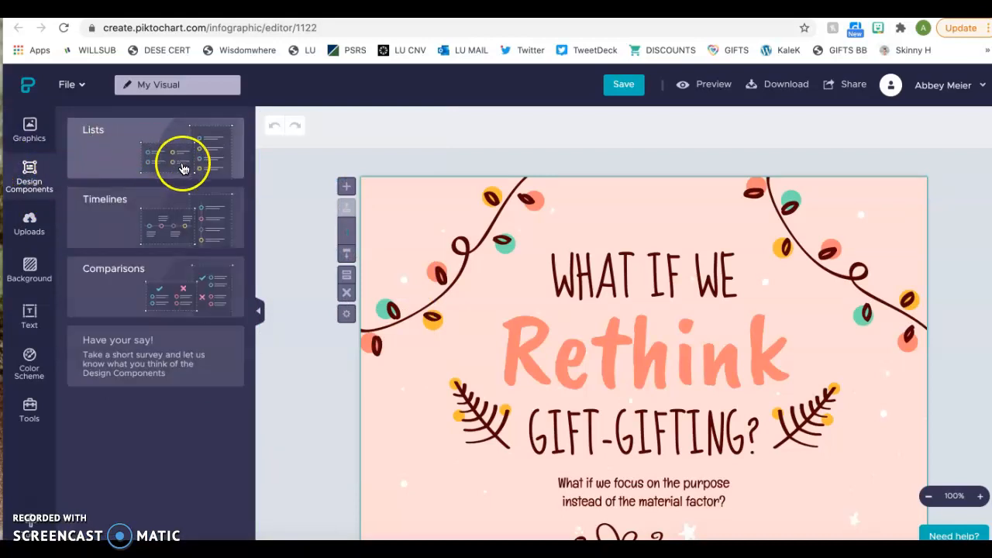
left_click(183, 167)
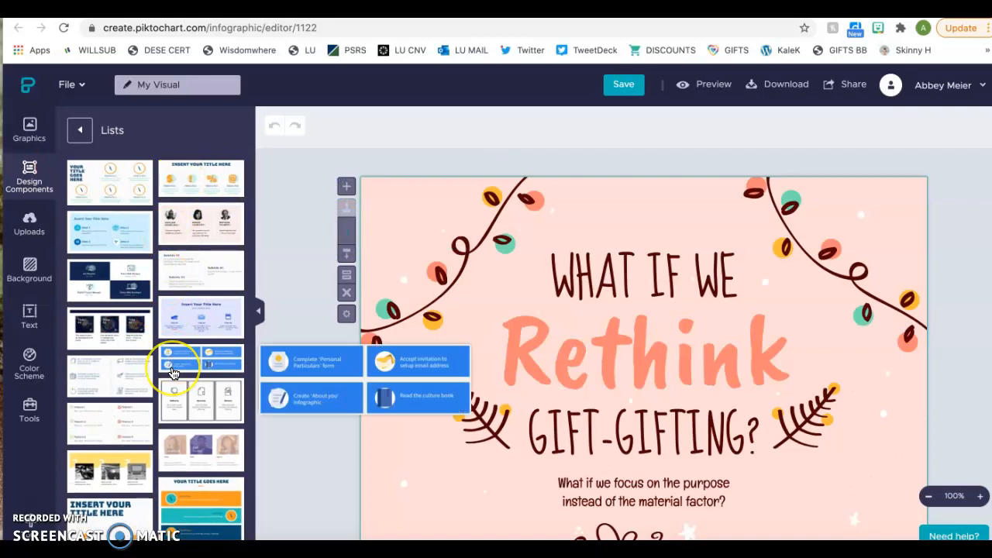
scroll(177, 354, "down", 3)
scroll(173, 374, "up", 3)
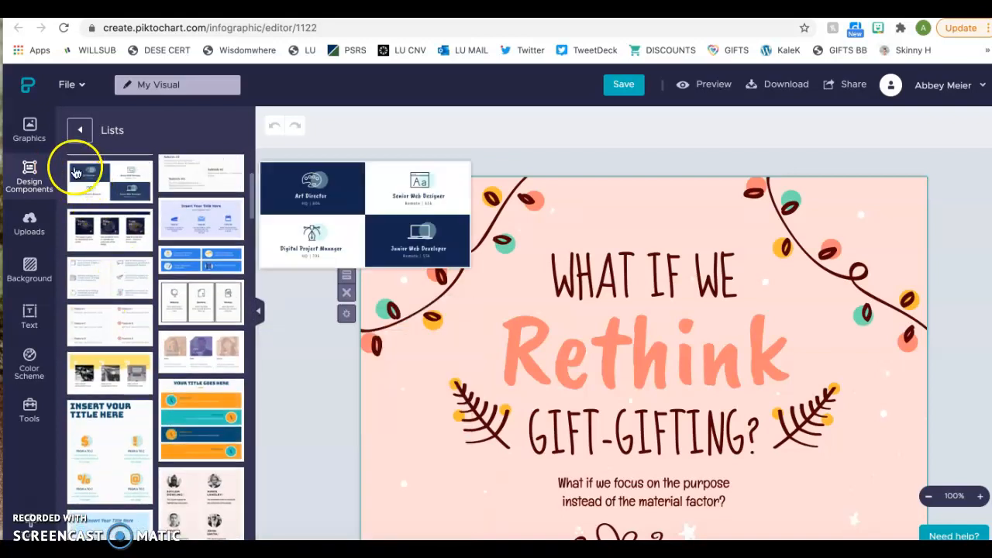
left_click(81, 132)
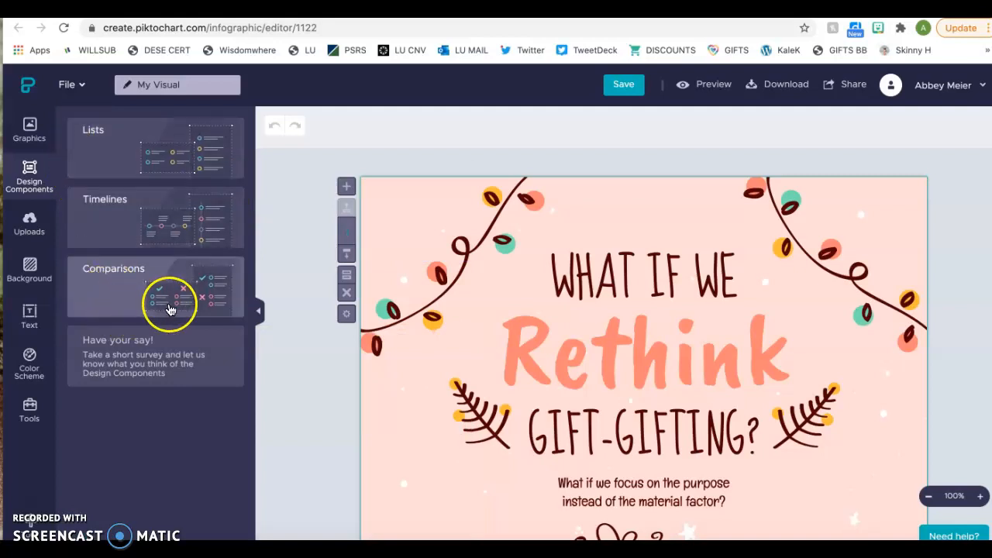
Check the image upload area and the background options, including the background color palette
left_click(40, 241)
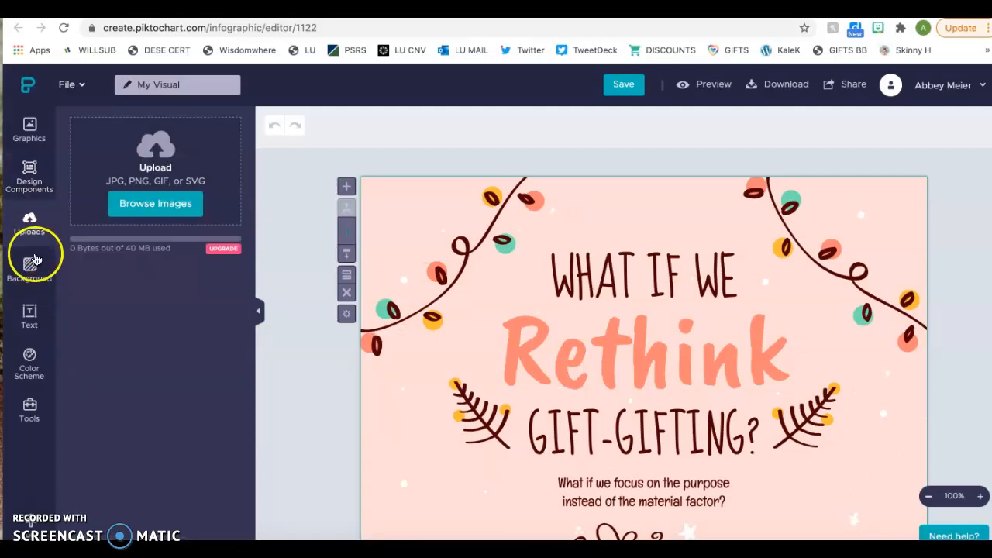
left_click(34, 261)
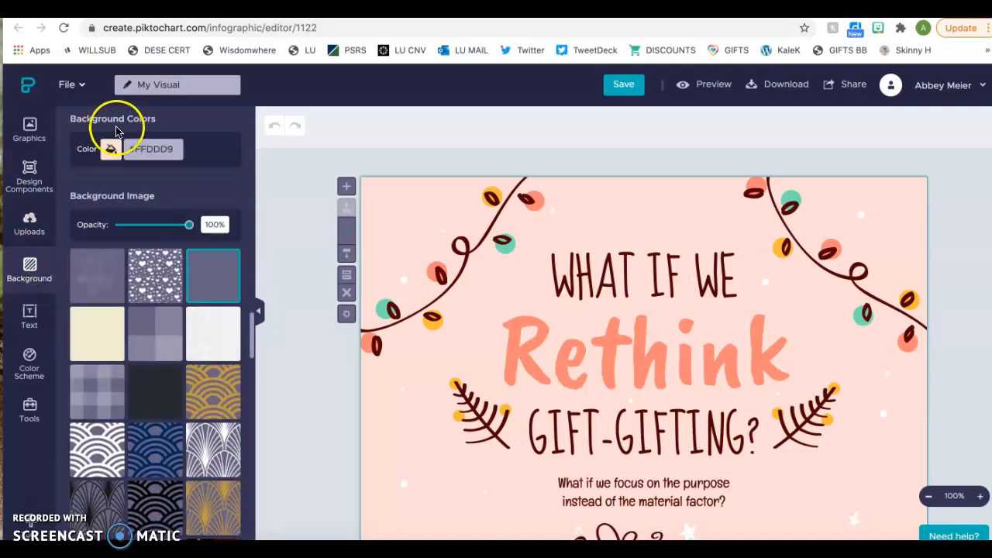
left_click(112, 152)
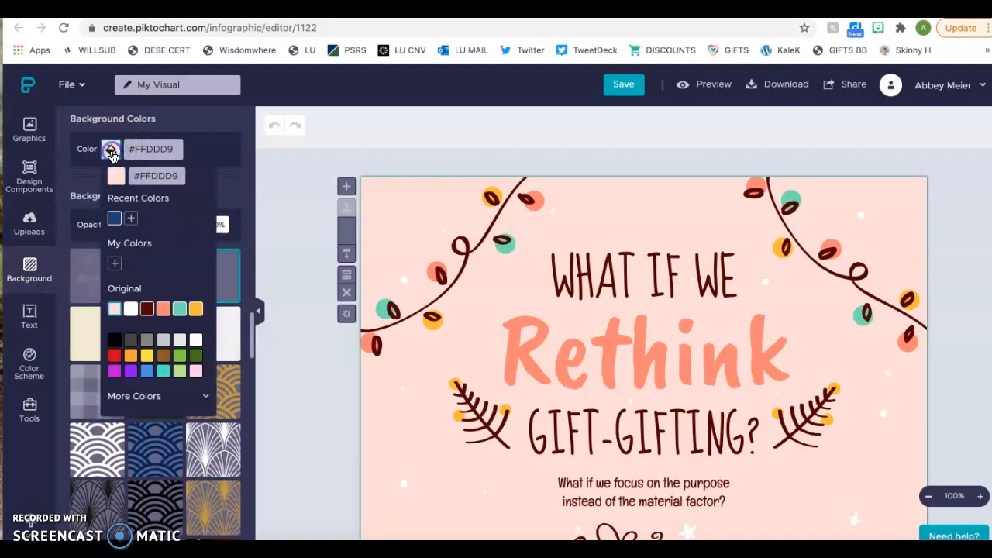
Browse the text styles, the built-in color schemes and the chart, map and video tools, and return to the graphics categories
left_click(33, 319)
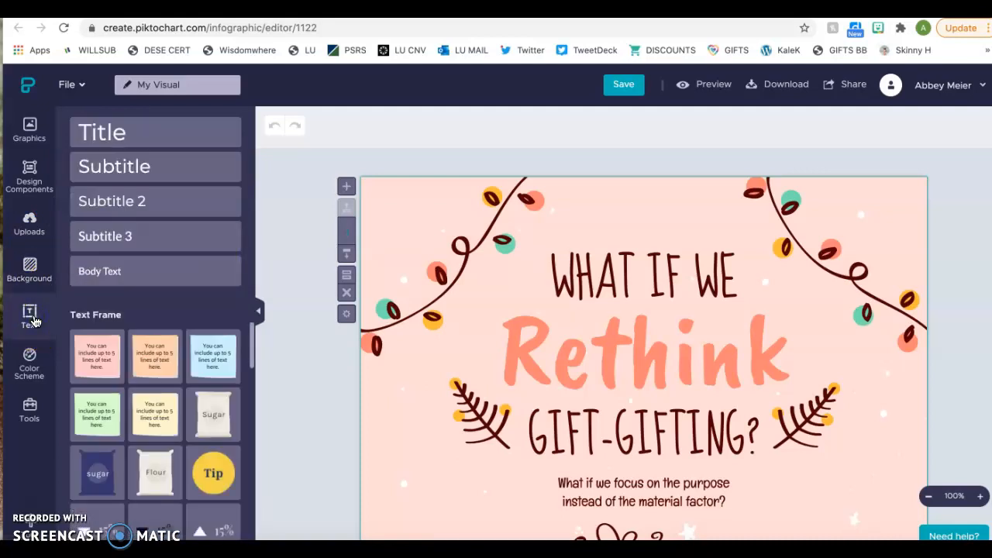
left_click(32, 367)
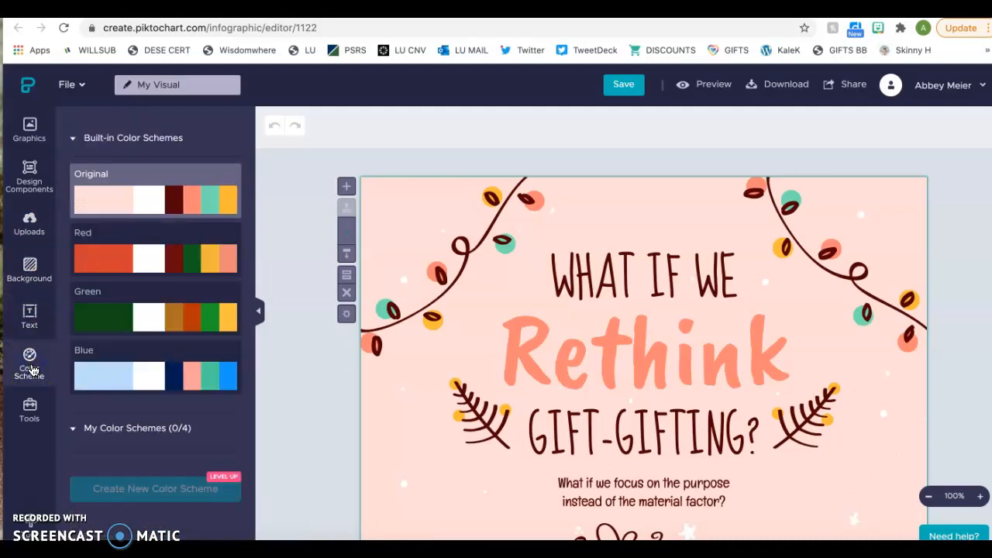
left_click(31, 411)
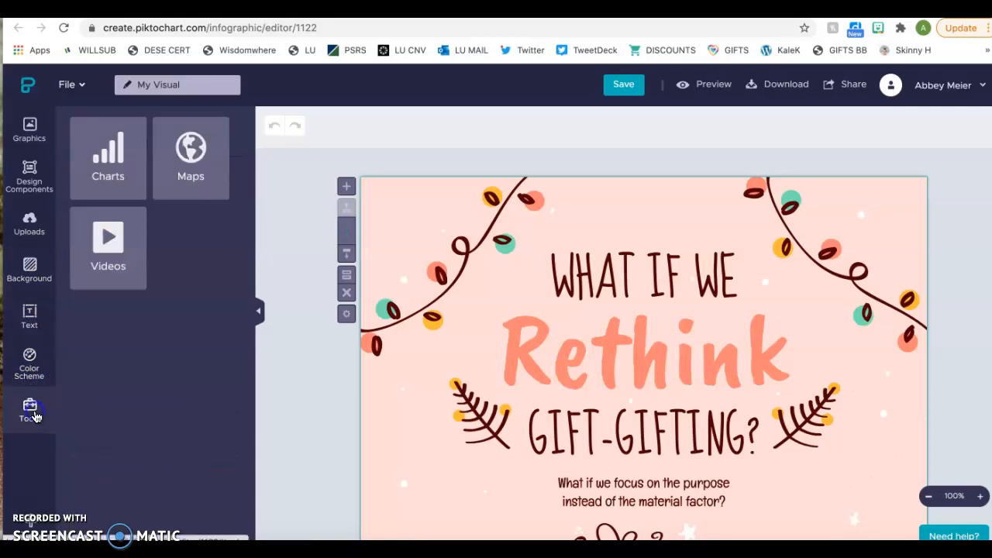
left_click(109, 359)
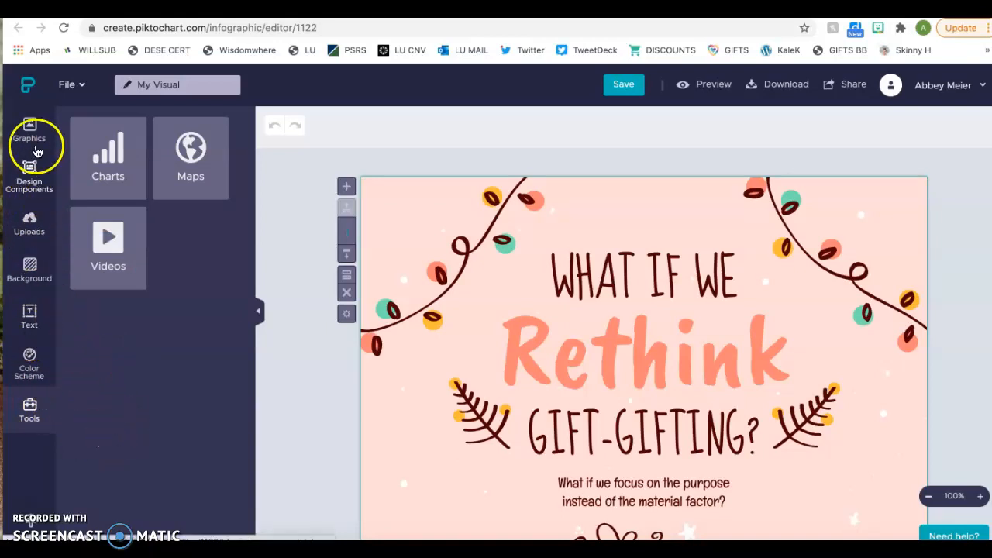
left_click(36, 151)
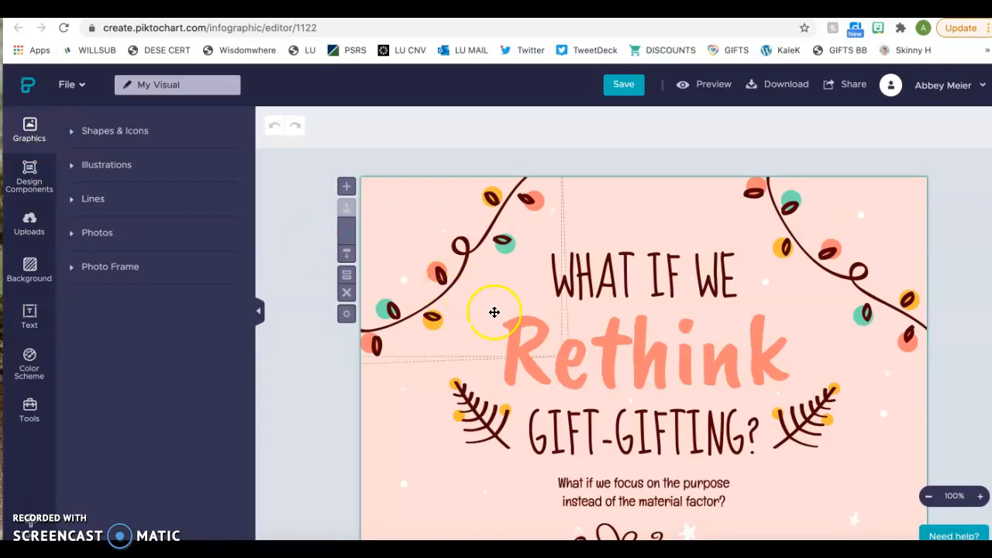
Replace the heading line "WHAT IF WE" in the first block with "Holiday Break"
scroll(712, 426, "down", 8)
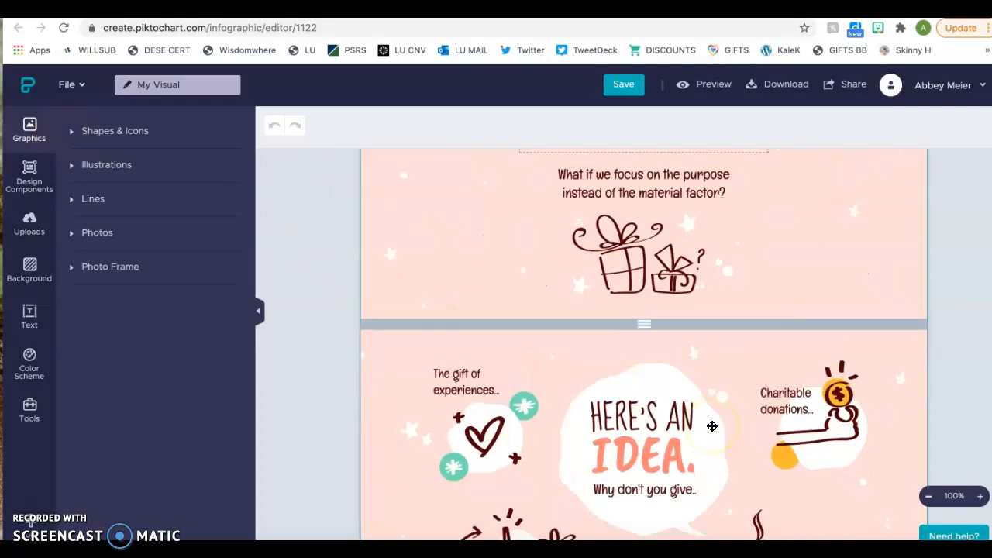
scroll(712, 426, "up", 2)
scroll(712, 426, "up", 5)
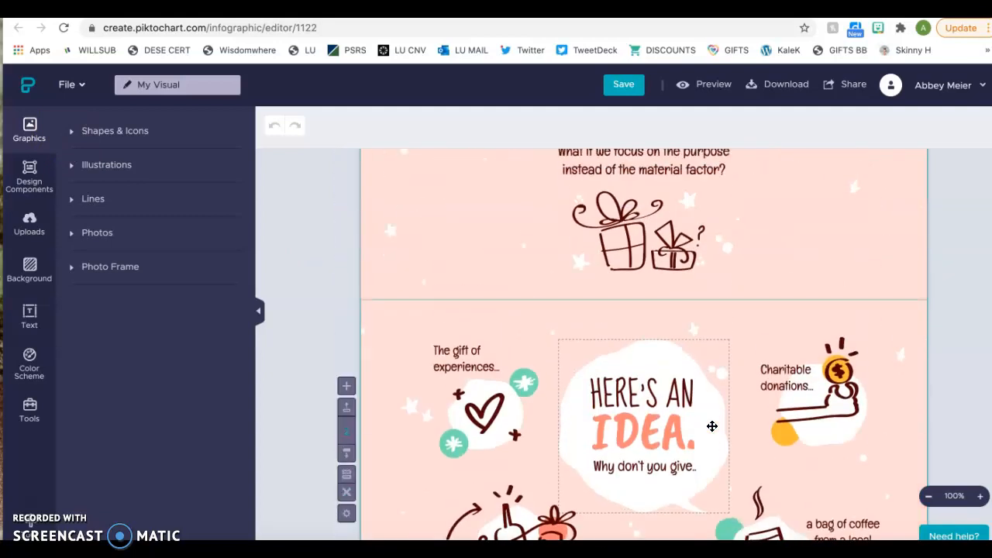
scroll(712, 426, "up", 2)
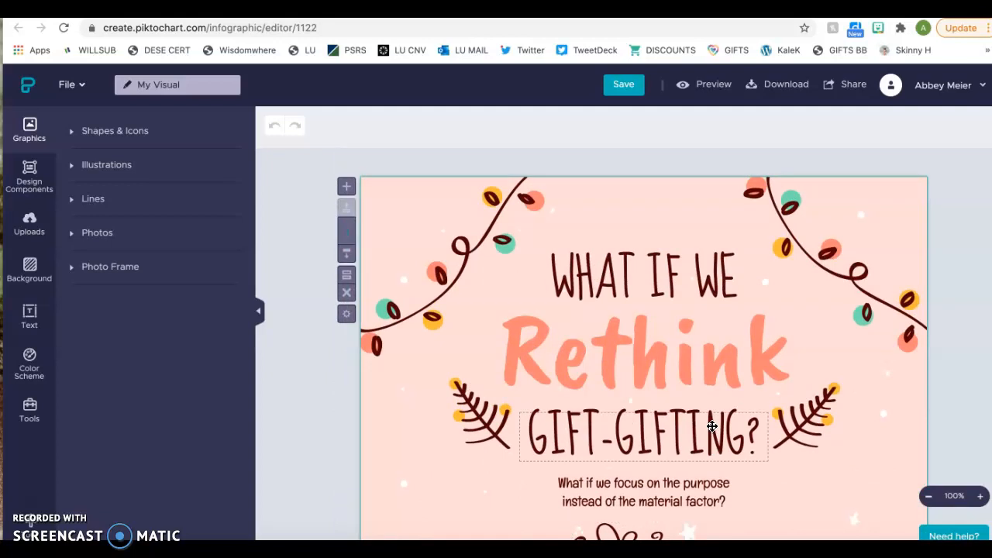
left_click(673, 282)
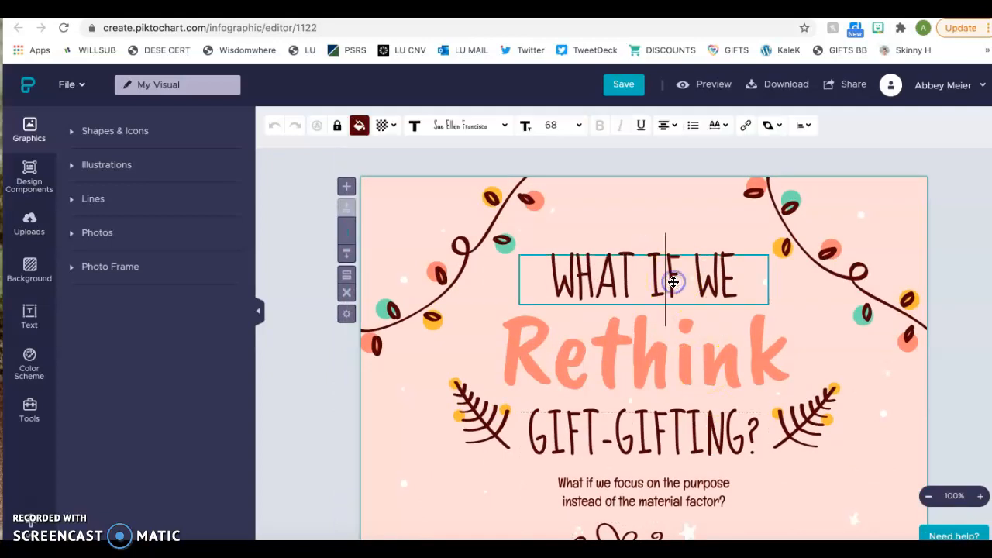
left_click_drag(733, 277, 541, 267)
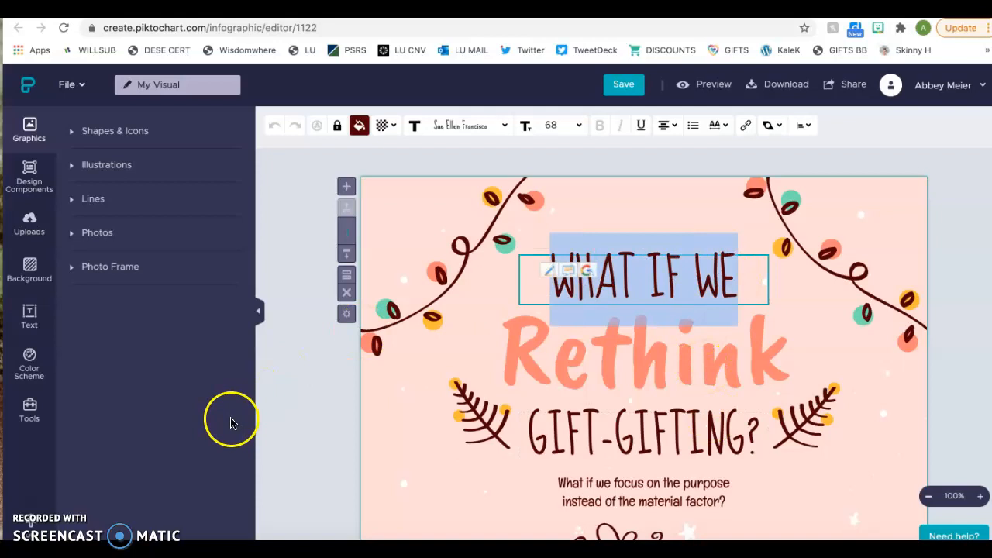
type("Hol")
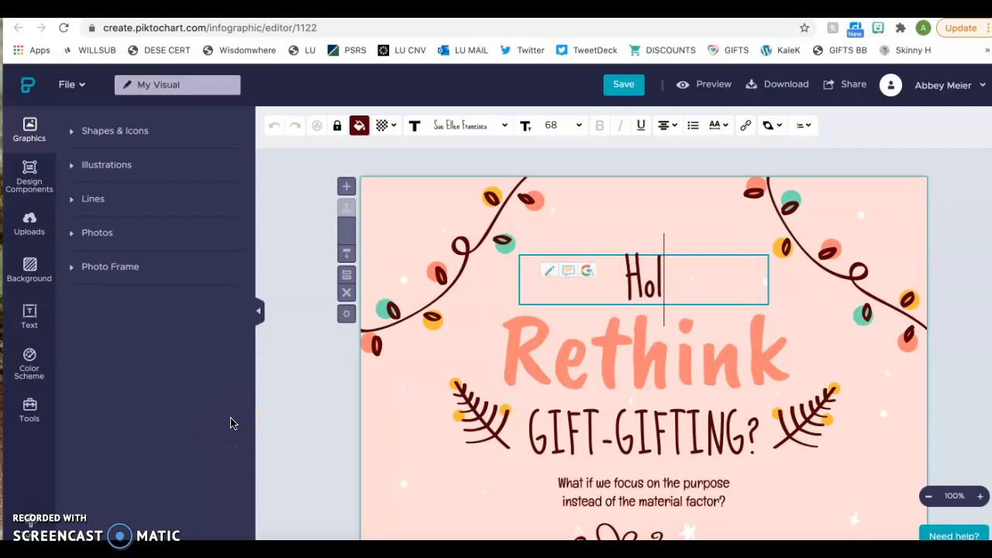
type("iday Break")
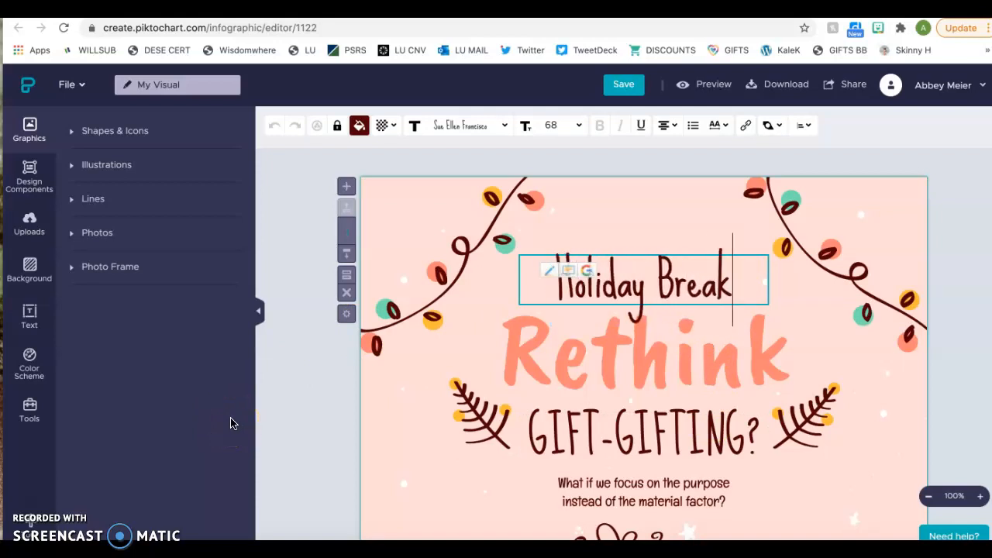
Replace "Rethink" with "at RVMS" and widen its text box to about 510 x 150, centered under the first heading line
left_click(640, 368)
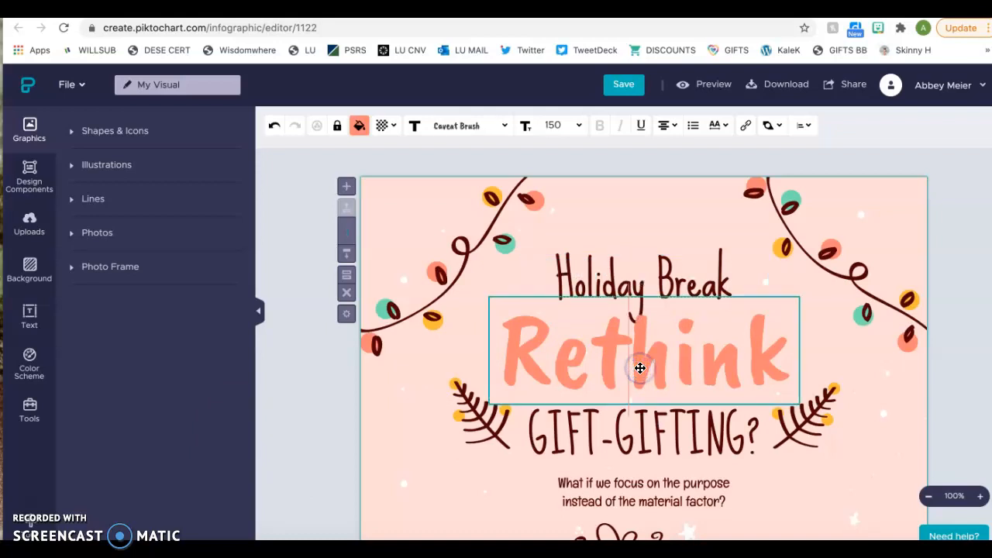
left_click_drag(762, 363, 520, 344)
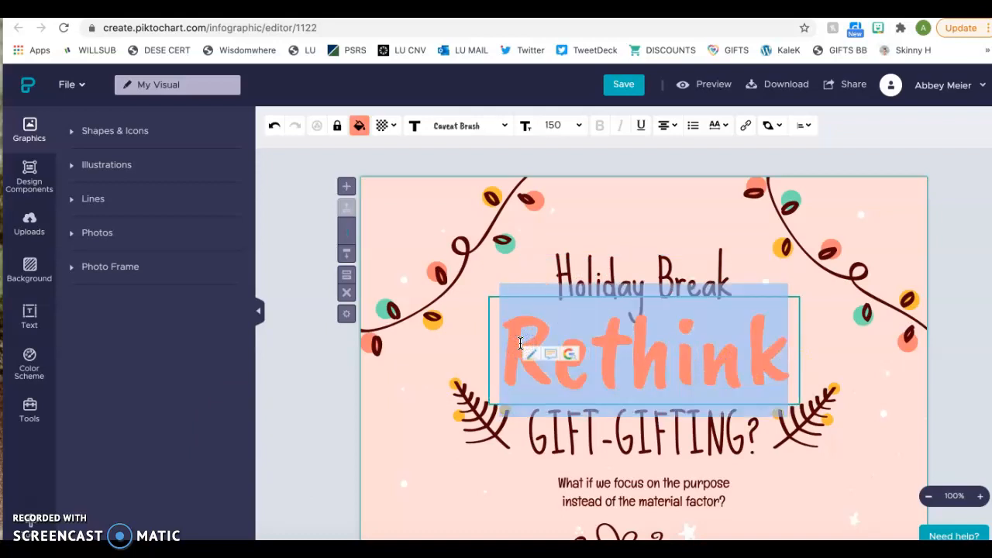
type("at RVMS")
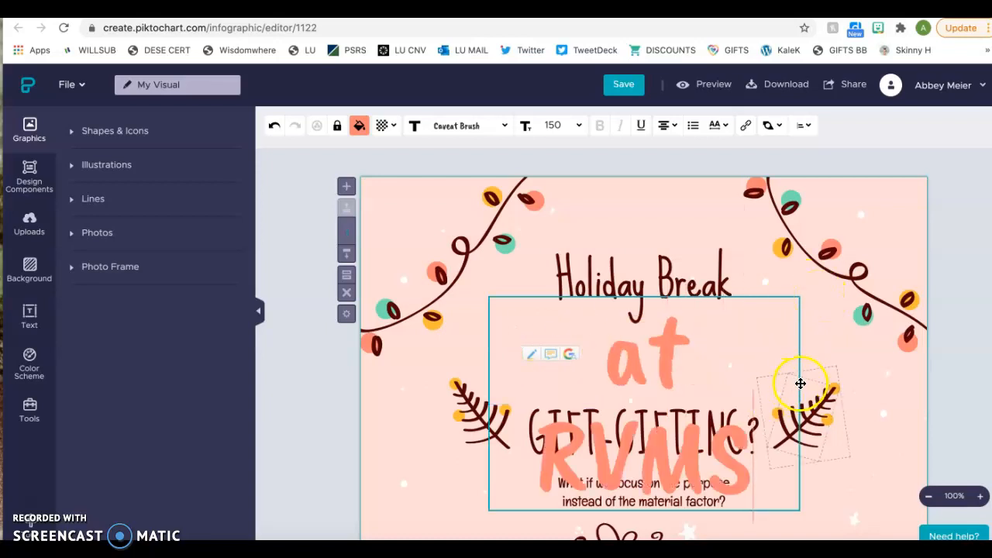
left_click(800, 383)
left_click(665, 355)
left_click_drag(489, 403, 441, 403)
left_click_drag(743, 343, 769, 343)
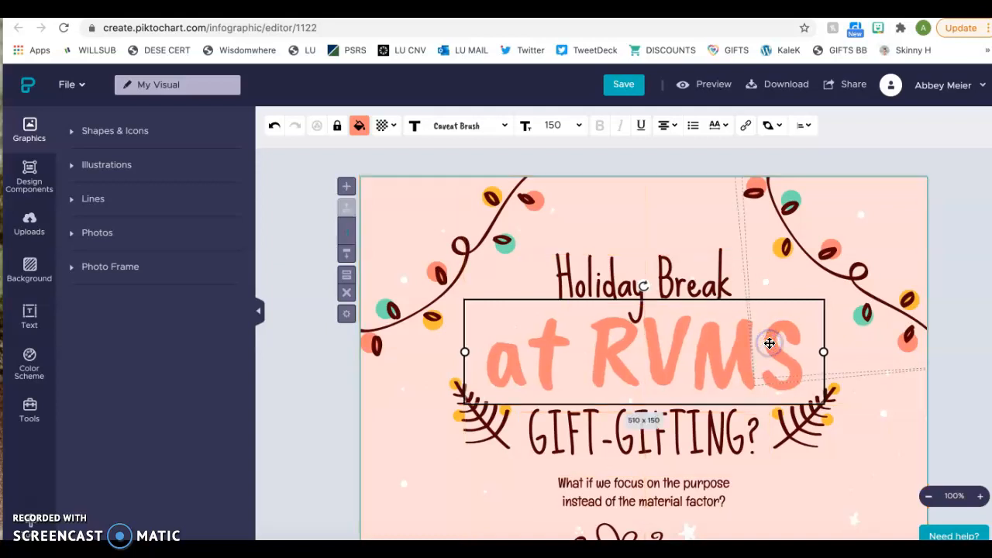
left_click(907, 473)
Replace the heading line "GIFT-GIFTING?" with "and what to expect"
left_click(644, 421)
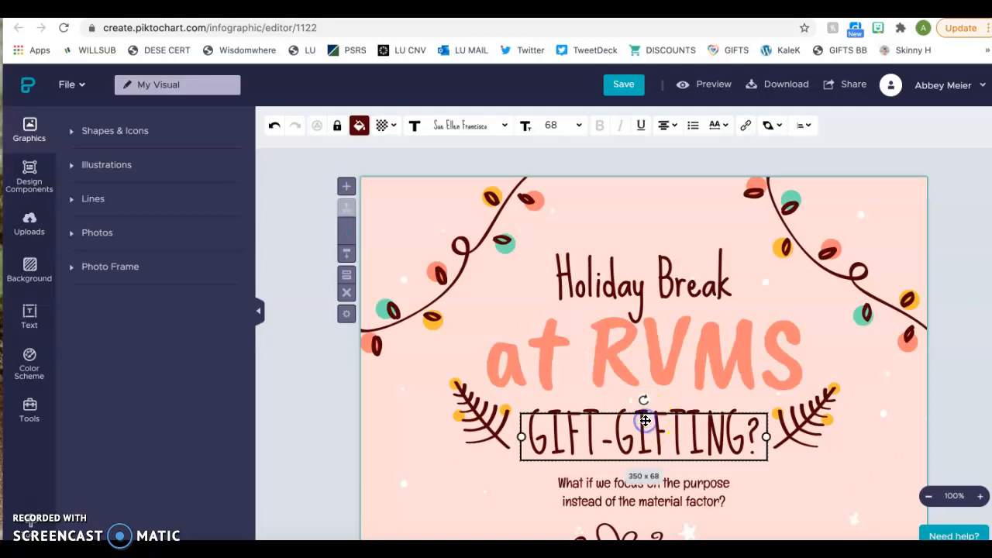
left_click(671, 433)
left_click_drag(759, 429, 524, 436)
type("and what to expect")
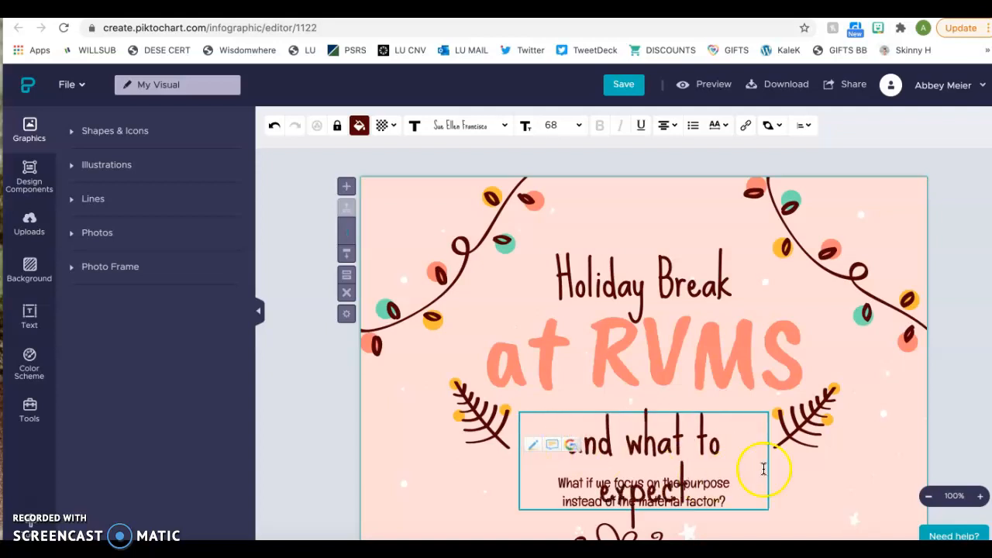
left_click(904, 430)
Widen the "and what to expect" text box to about 374 x 68 and center the line between the two branches
left_click(691, 427)
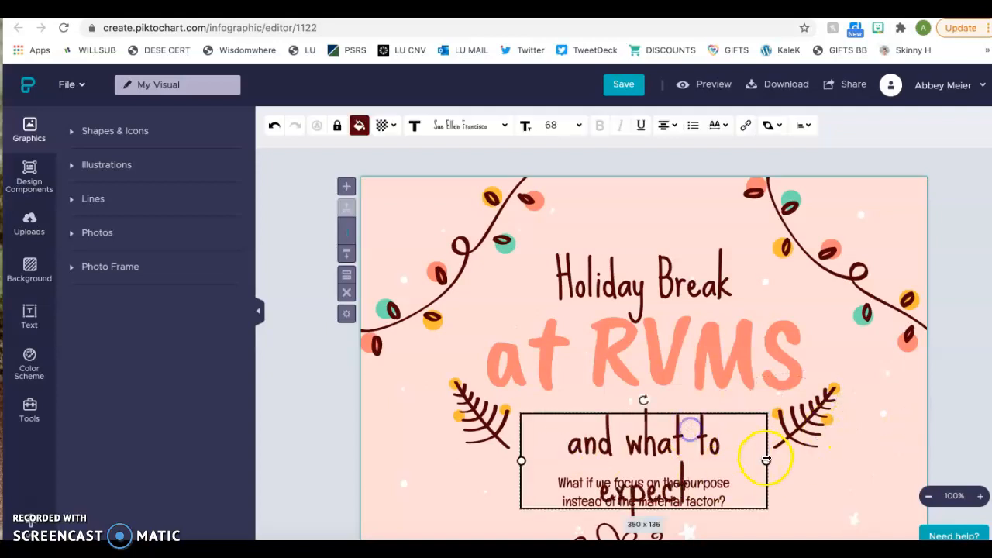
left_click_drag(765, 459, 781, 460)
left_click(733, 442)
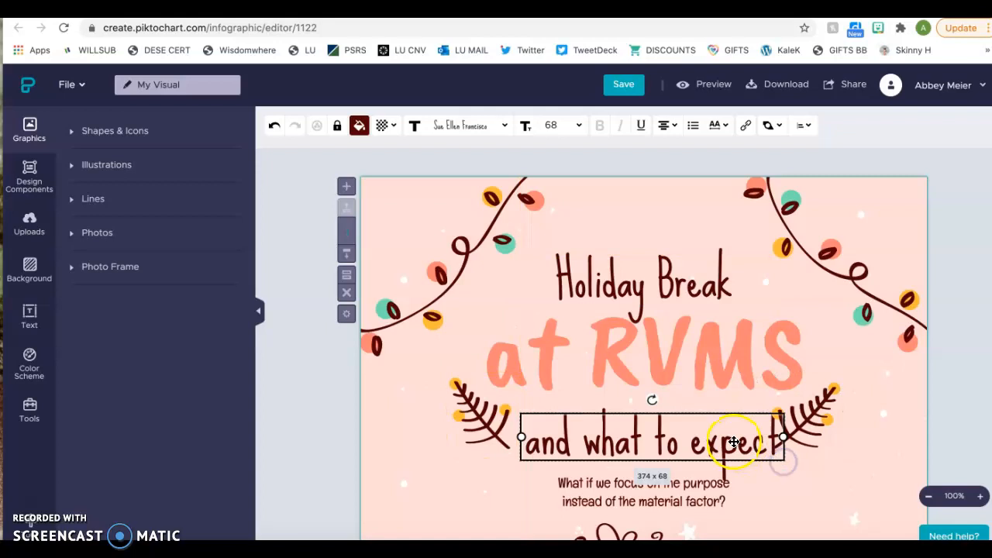
left_click_drag(729, 441, 718, 438)
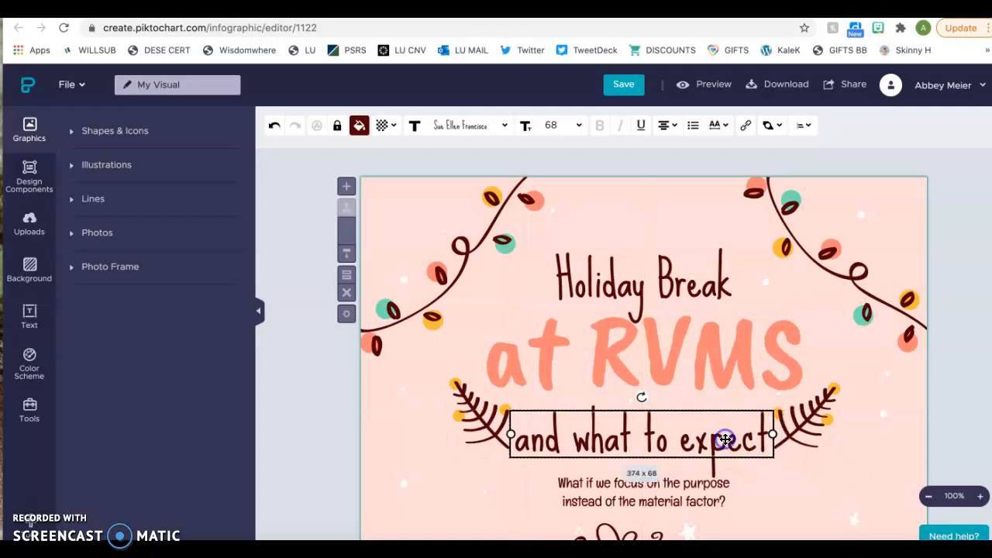
left_click(900, 428)
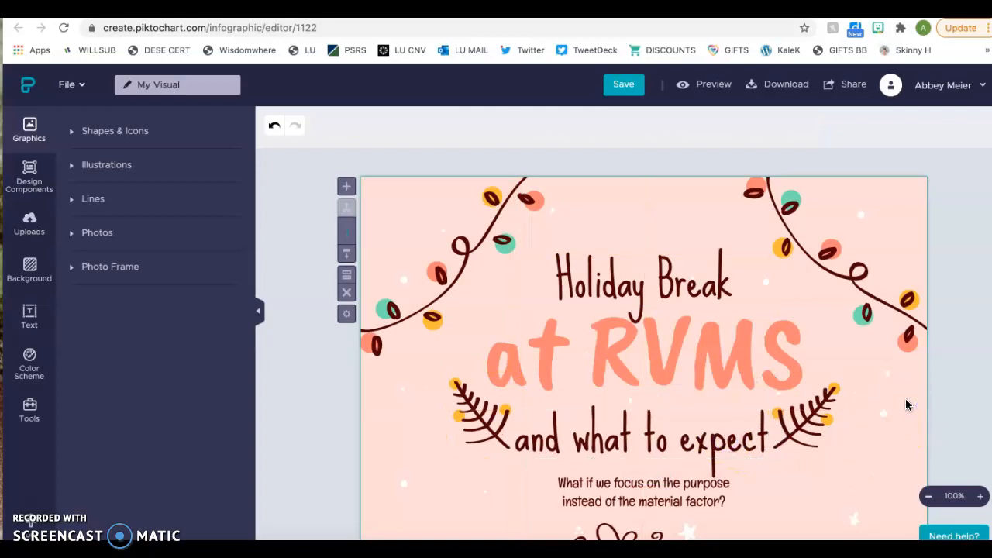
Delete the wine bottle and glass illustration beside the "a bottle of wine" caption in the second block
scroll(906, 405, "down", 7)
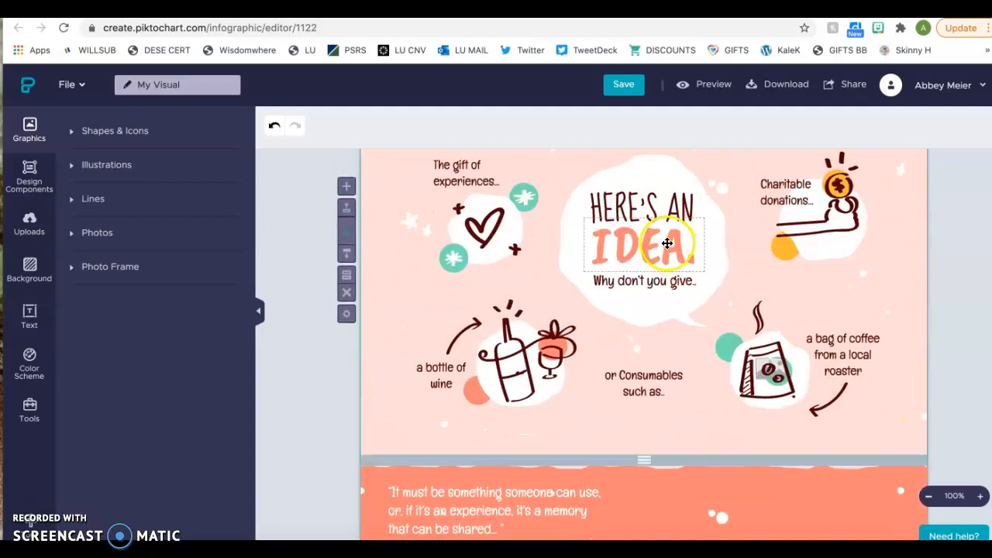
left_click(666, 243)
left_click(682, 203)
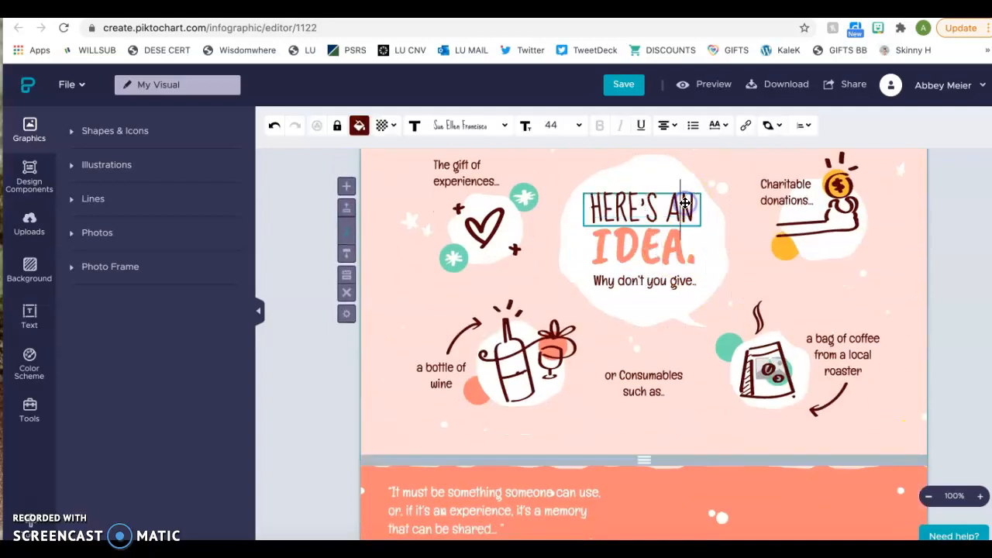
left_click(643, 280)
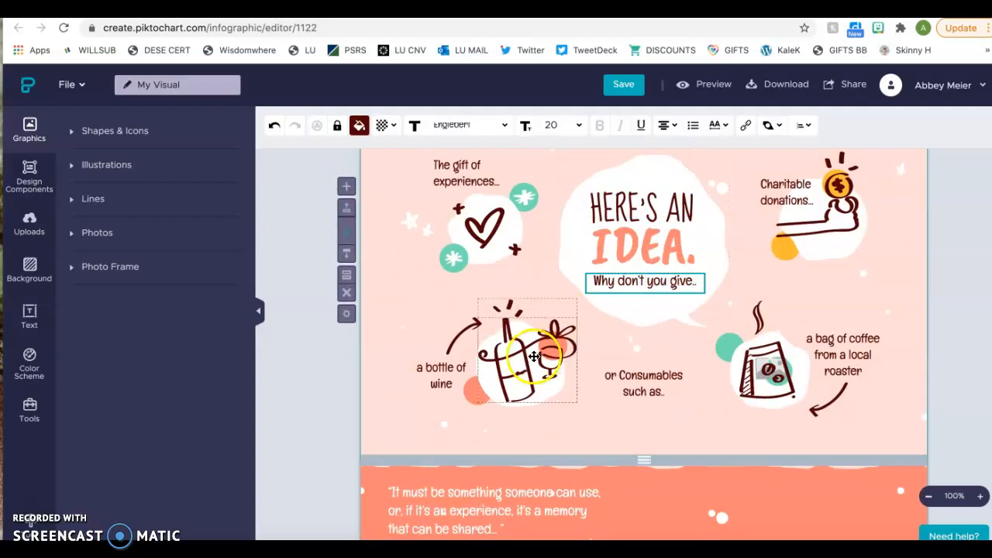
left_click(527, 358)
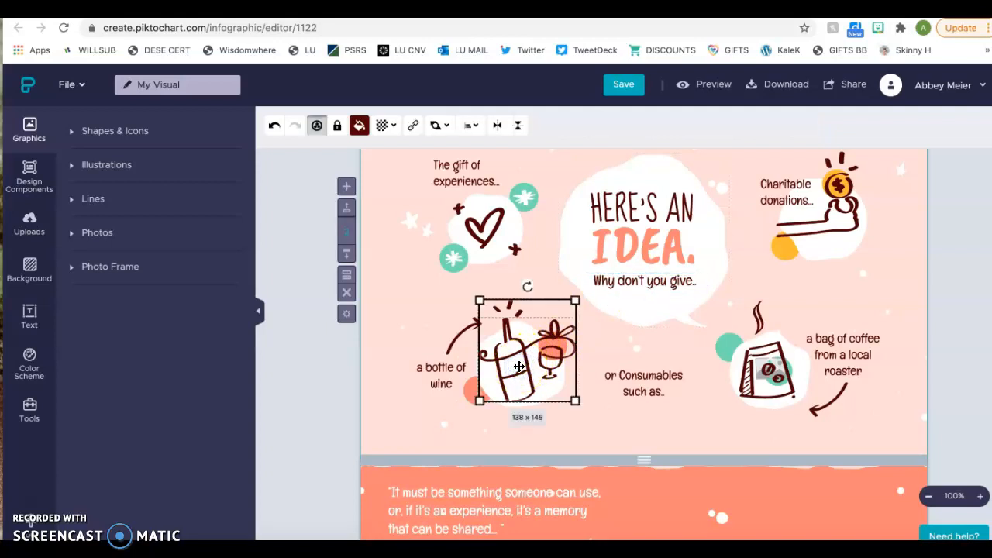
key("Delete")
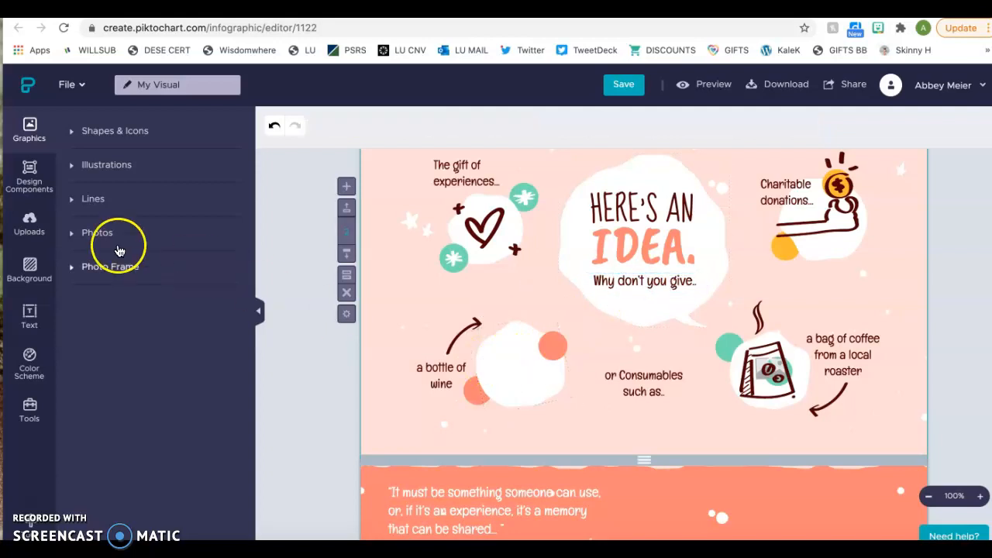
Search the shapes and icons for "present", insert a solid black gift box and fit it onto the empty white blob
left_click(106, 135)
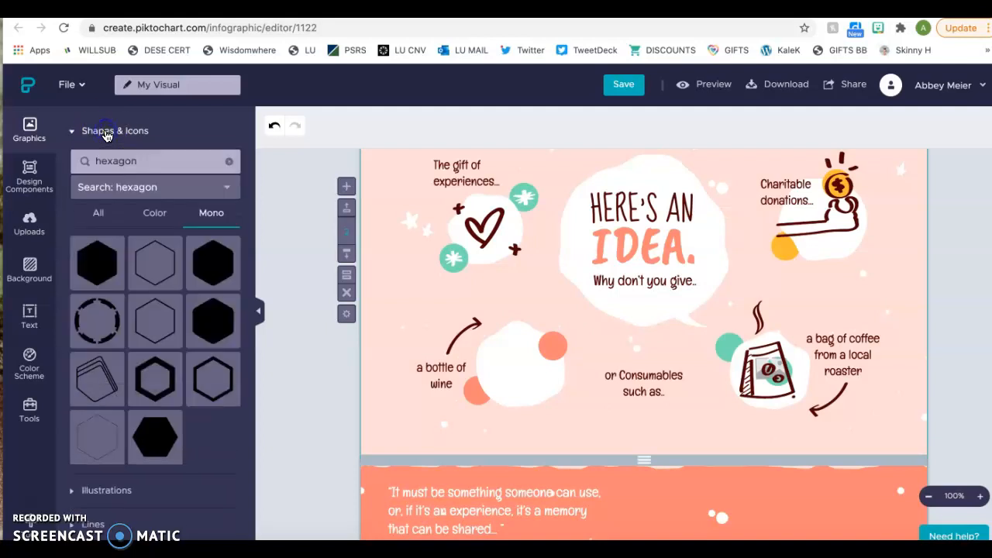
double_click(136, 152)
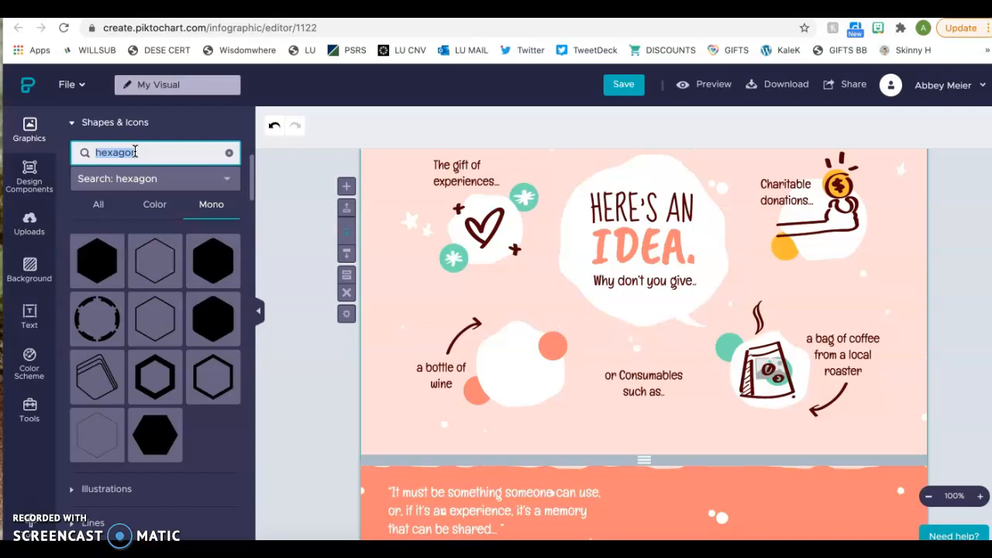
type("present")
key("Return")
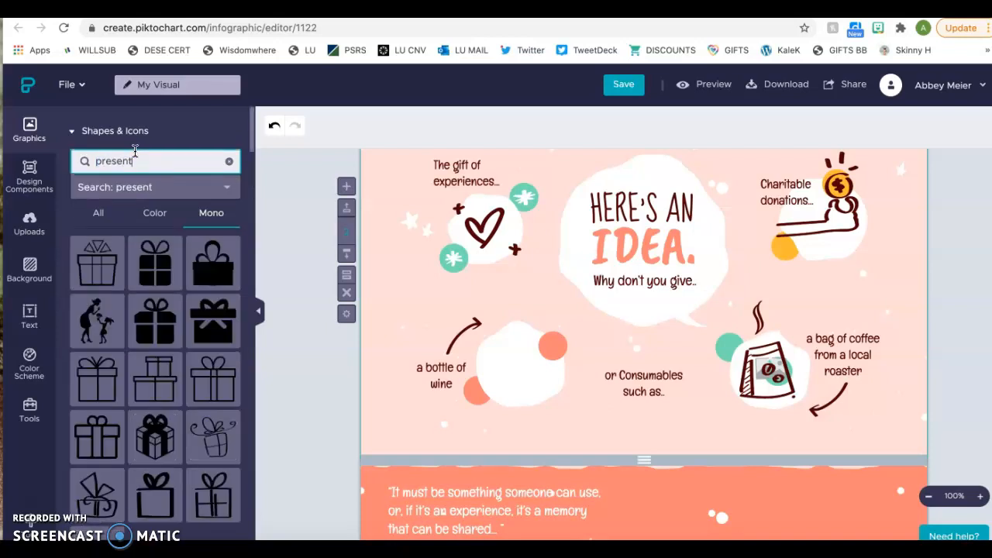
left_click(156, 271)
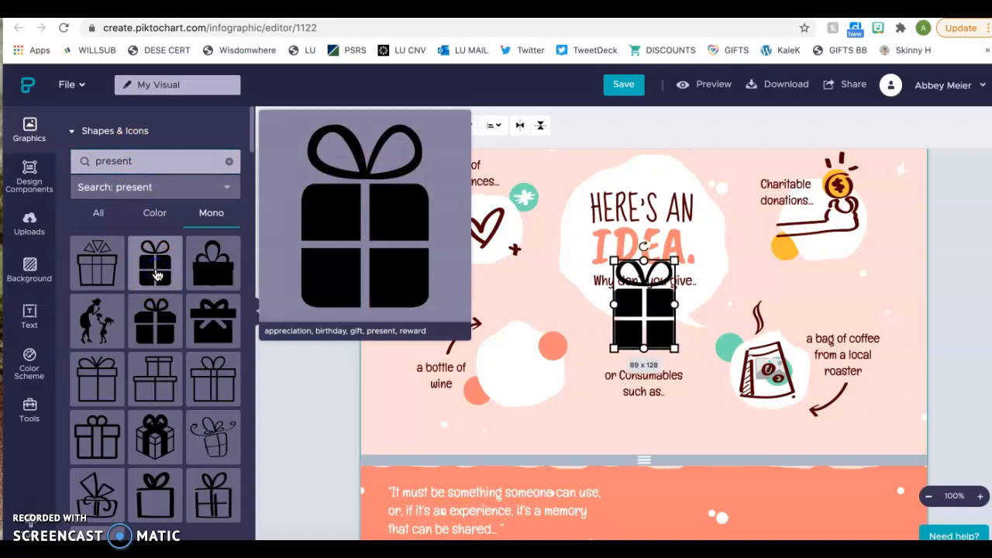
left_click_drag(674, 348, 520, 384)
Delete the "a bottle of wine" caption beside the black gift box in the second block
left_click(448, 383)
left_click(437, 383)
left_click(437, 384)
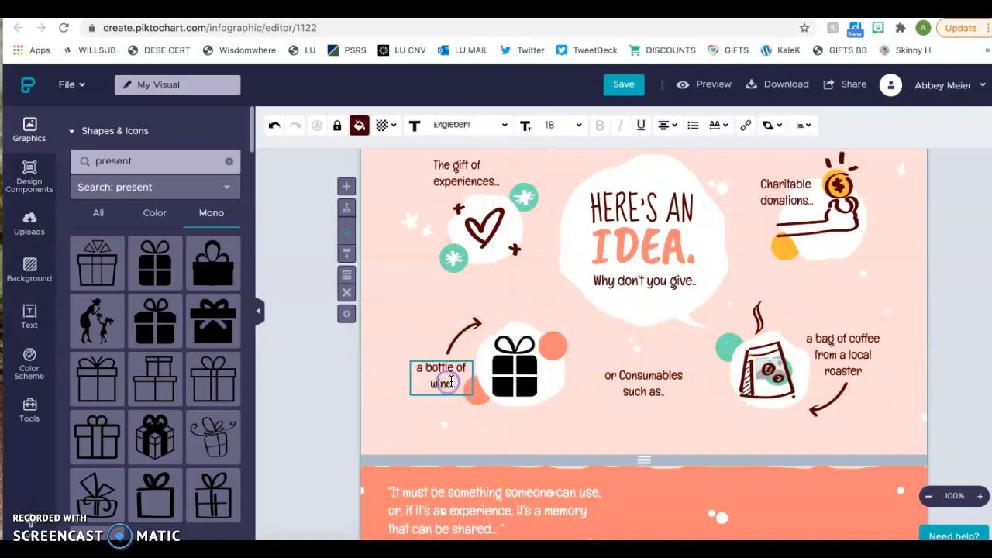
key("BackSpace")
left_click(420, 425)
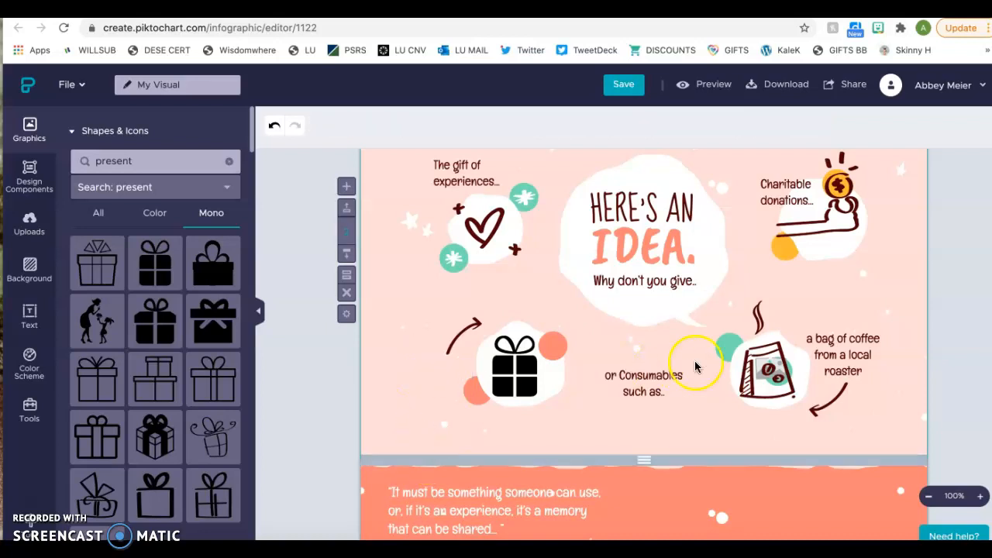
Shrink the closing "Happy GIFT-GIFTING?" block at the end of the infographic to its minimum height
mouse_move(643, 459)
left_mouse_down()
mouse_move(643, 242)
mouse_move(642, 533)
mouse_move(653, 460)
left_mouse_up()
scroll(675, 399, "down", 3)
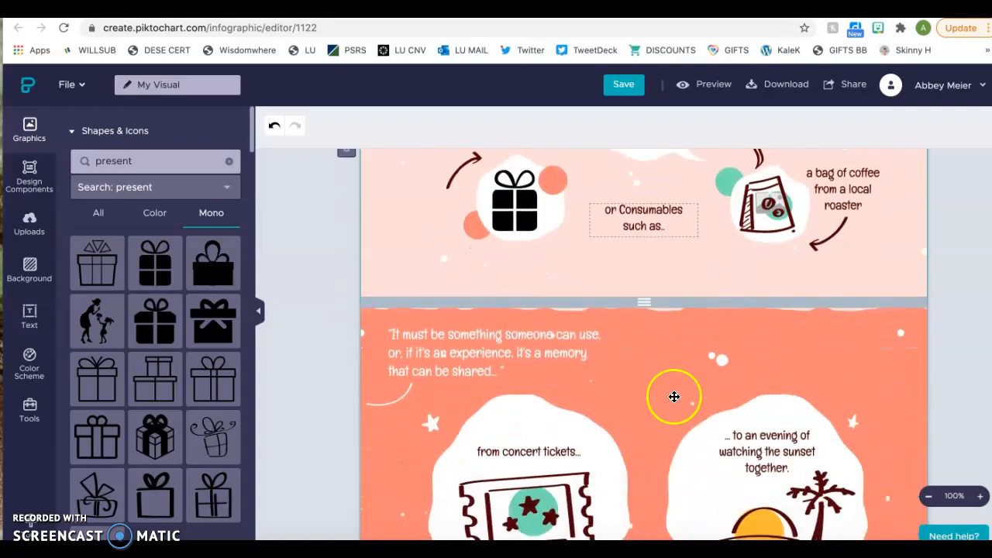
left_click(644, 309)
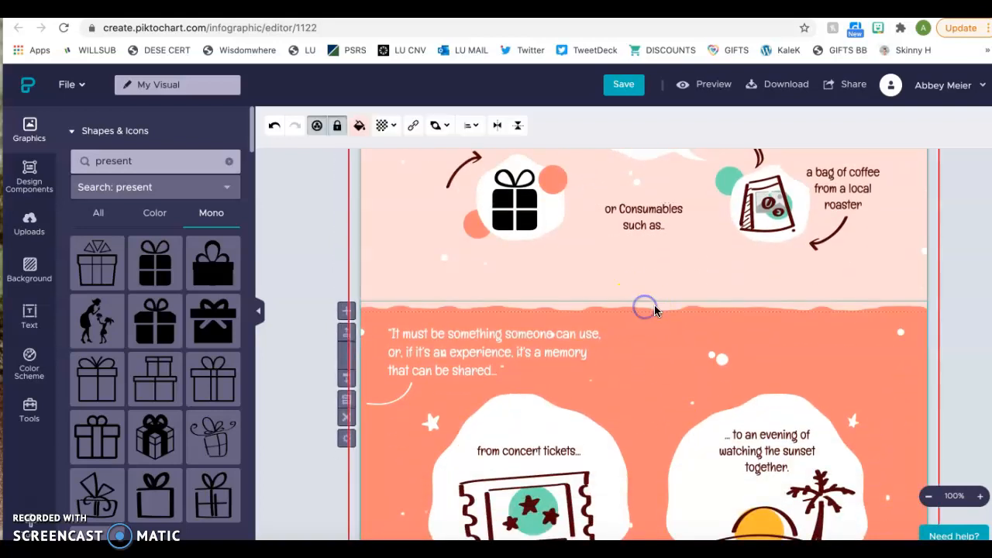
scroll(652, 404, "down", 15)
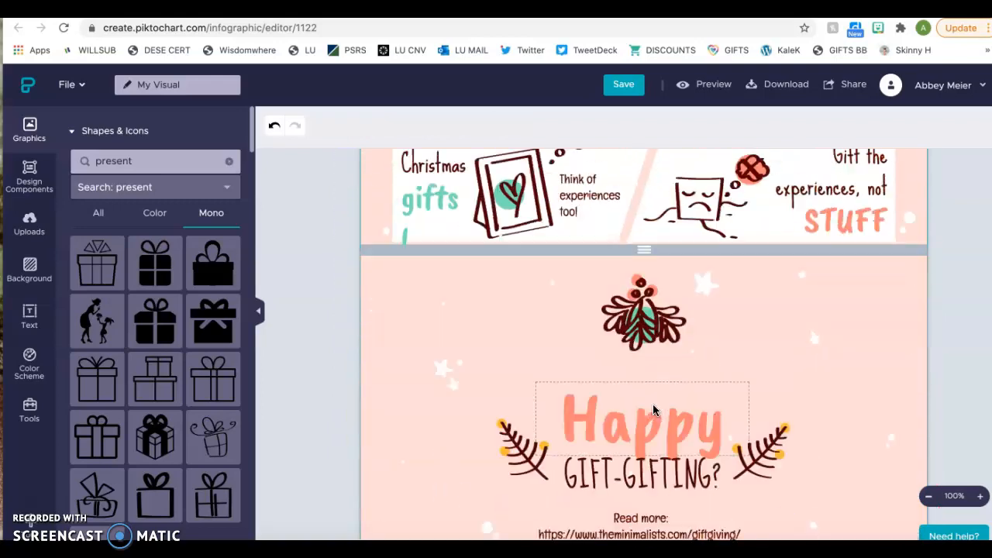
scroll(681, 364, "up", 15)
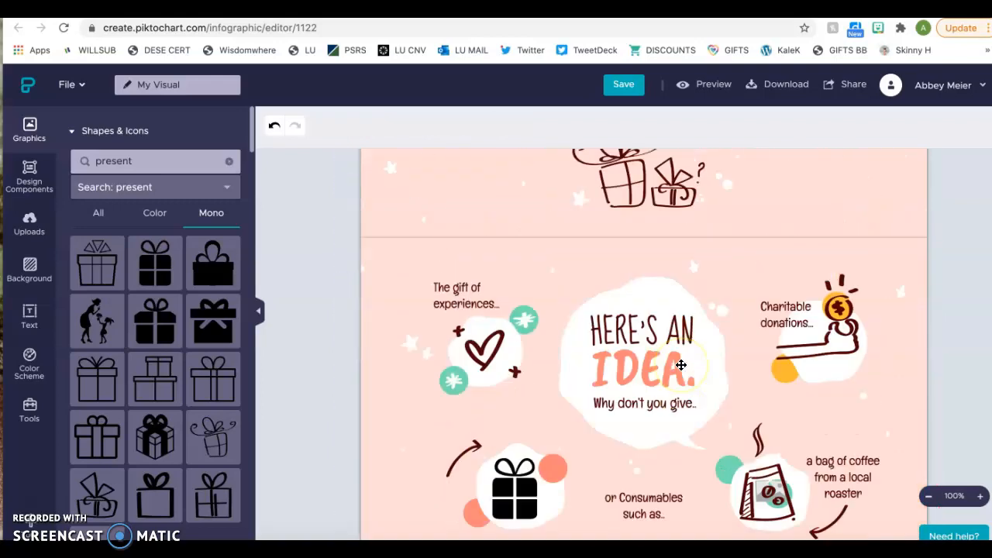
scroll(680, 364, "up", 1)
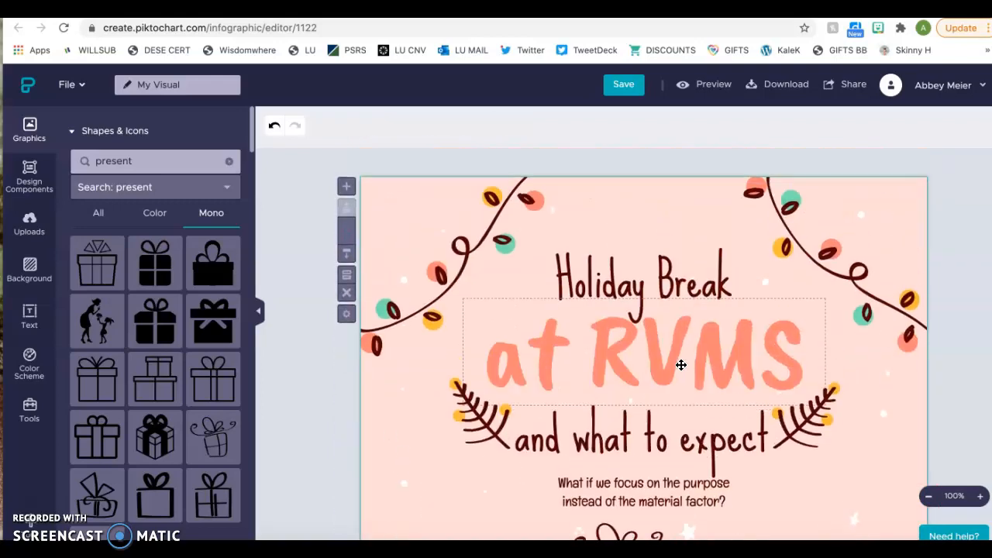
scroll(680, 364, "down", 15)
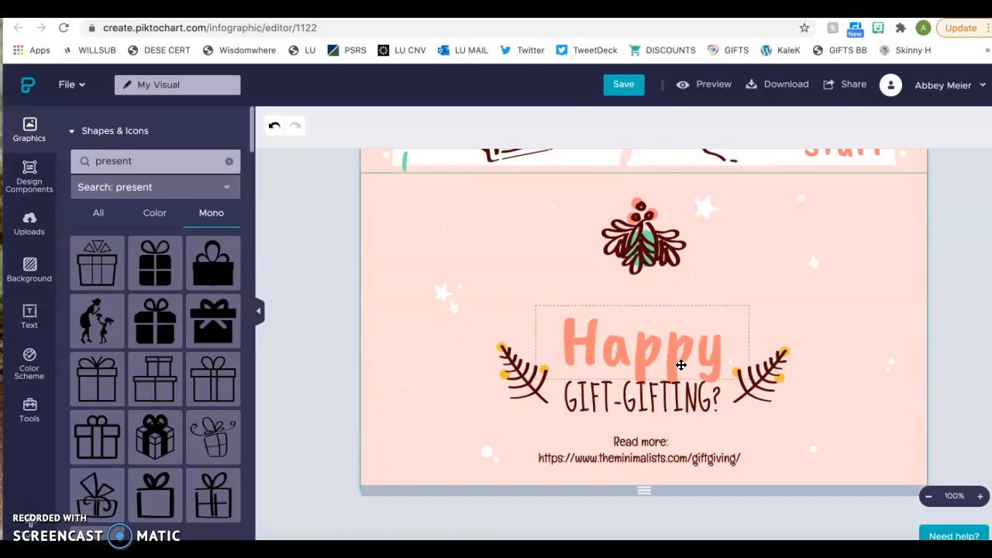
left_click_drag(644, 488, 646, 196)
Delete both branch illustrations flanking the "and what to expect" line in the first block
scroll(620, 360, "up", 4)
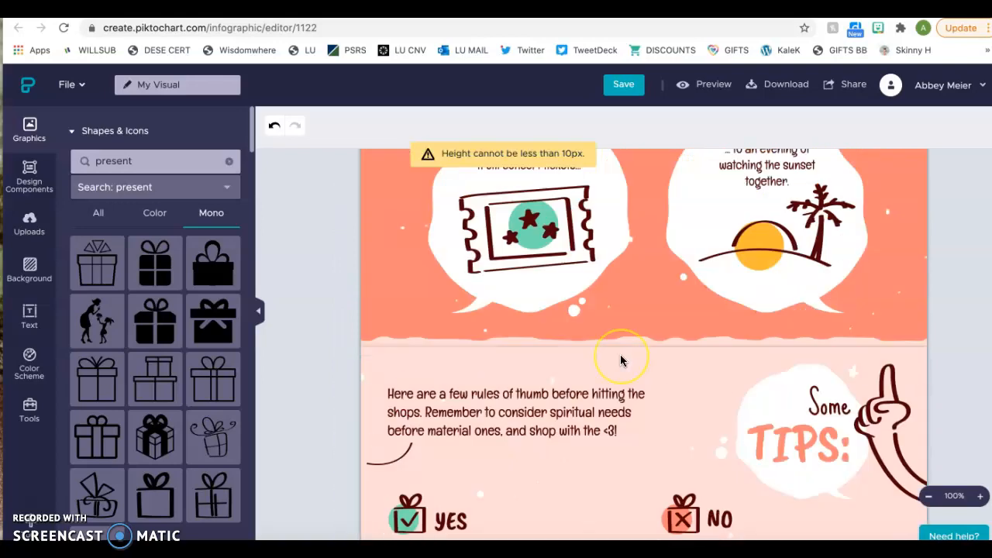
scroll(621, 360, "up", 5)
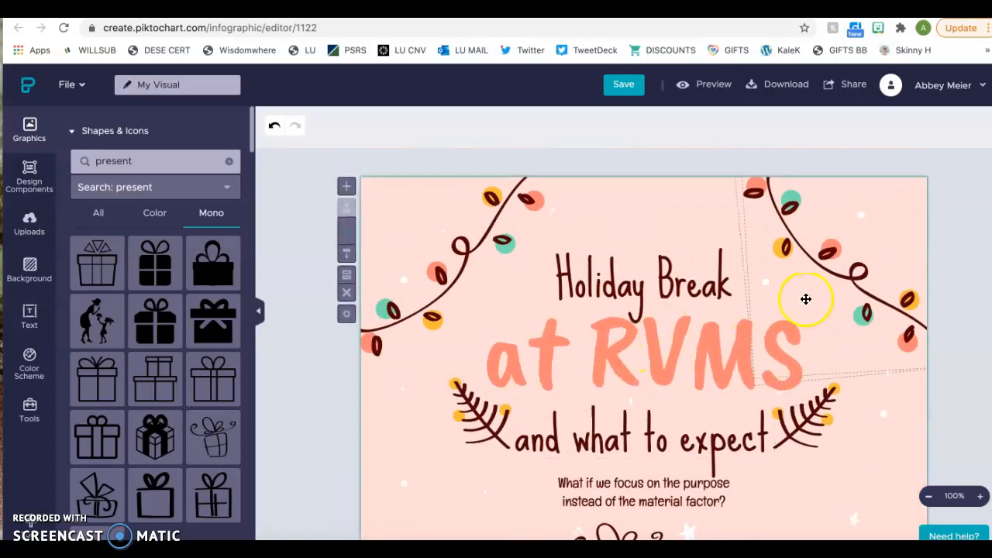
left_click(841, 263)
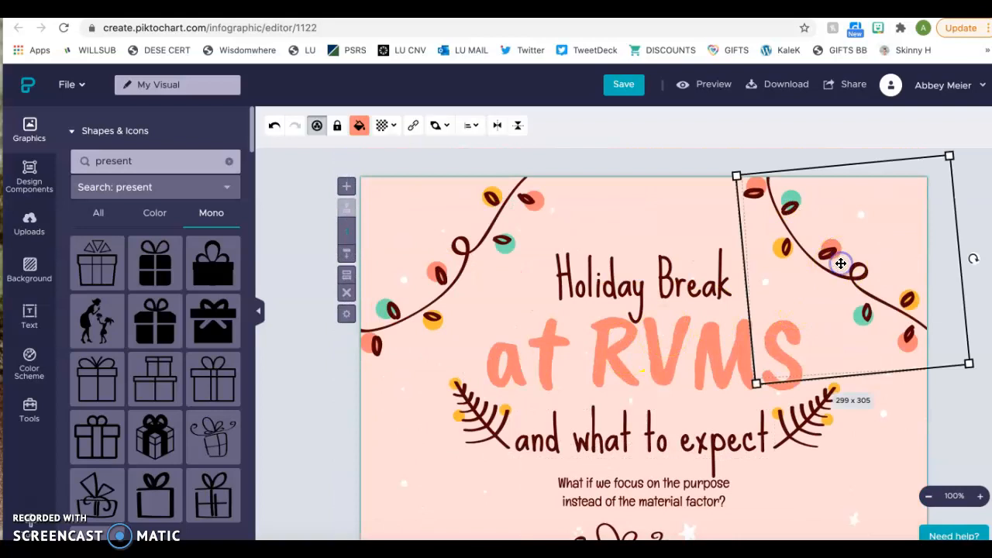
left_click(482, 237)
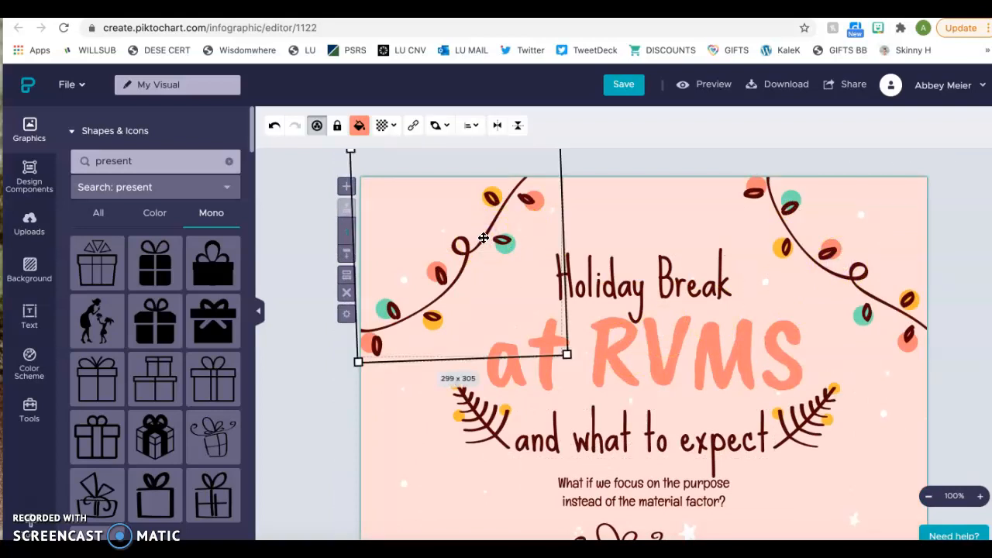
left_click(794, 422)
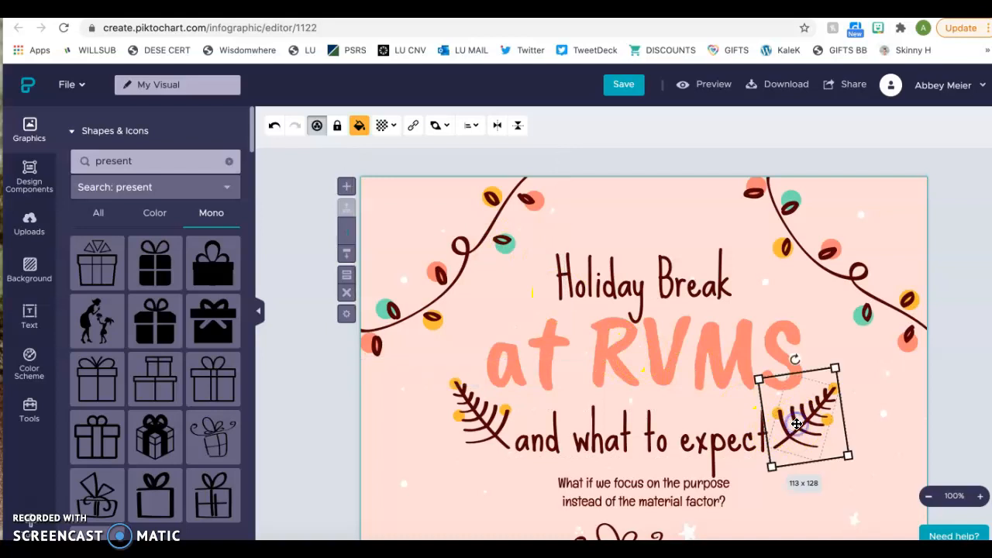
key("Delete")
scroll(656, 461, "down", 2)
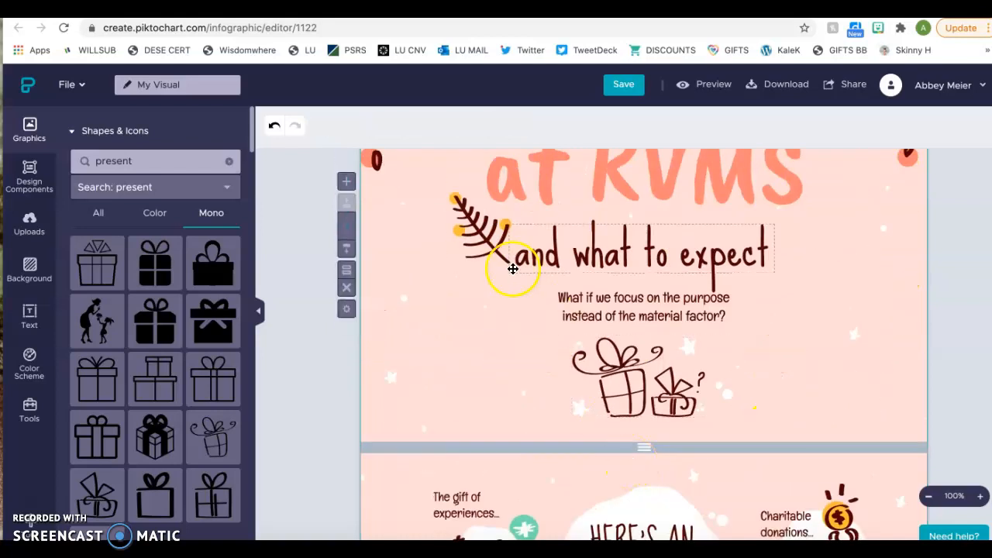
left_click(487, 242)
key("Delete")
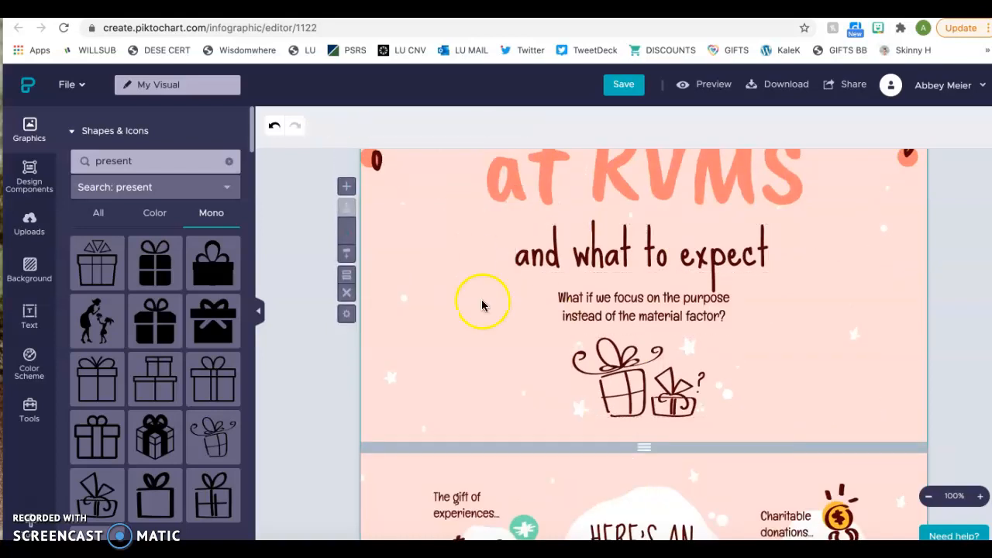
Look through the infographic's blocks down to the YES and NO tips, and save the visual
scroll(482, 306, "up", 2)
scroll(484, 302, "down", 3)
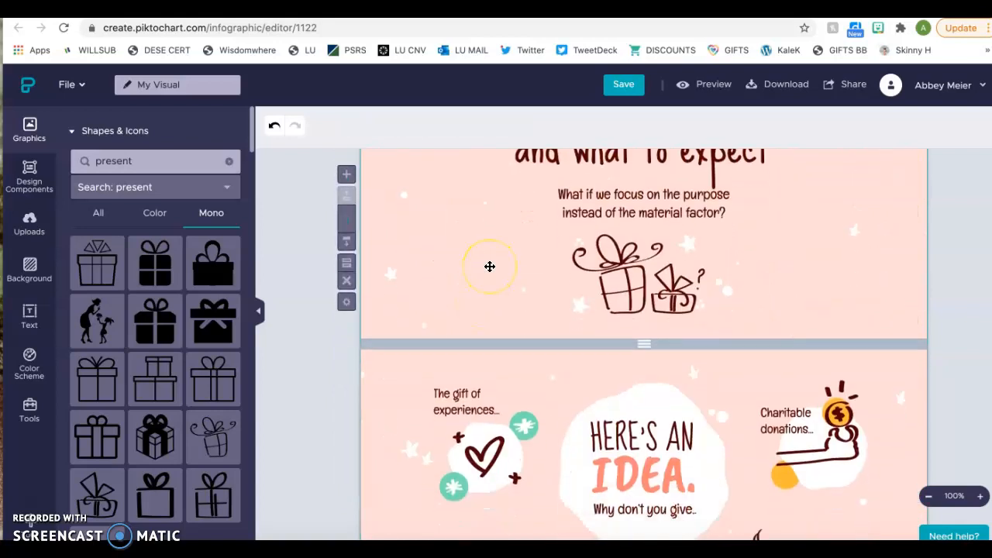
scroll(490, 265, "down", 5)
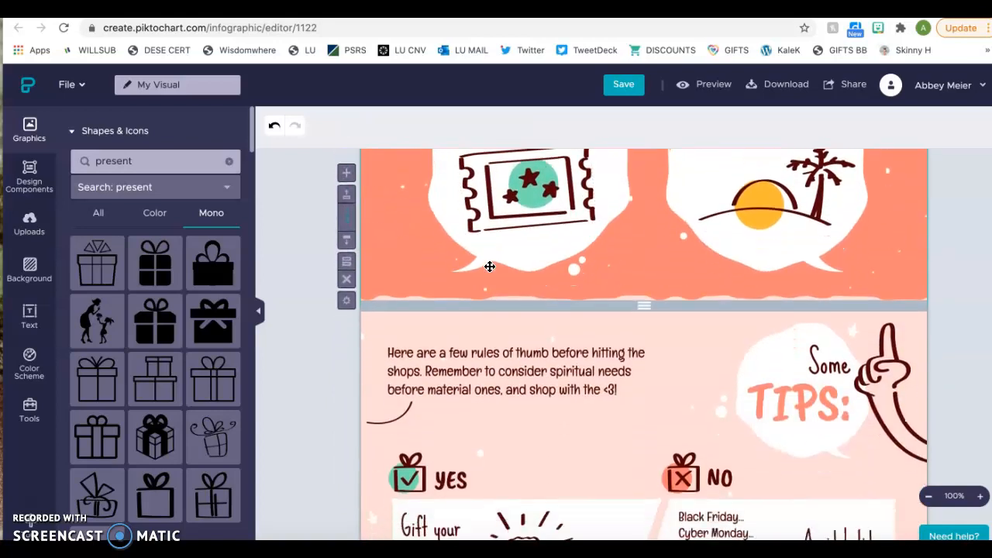
scroll(489, 266, "down", 4)
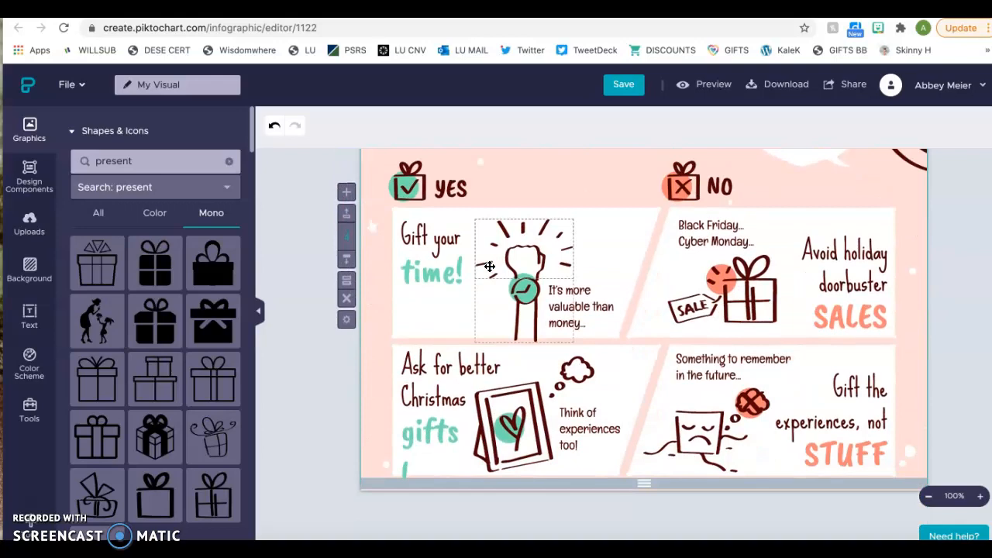
scroll(490, 265, "up", 10)
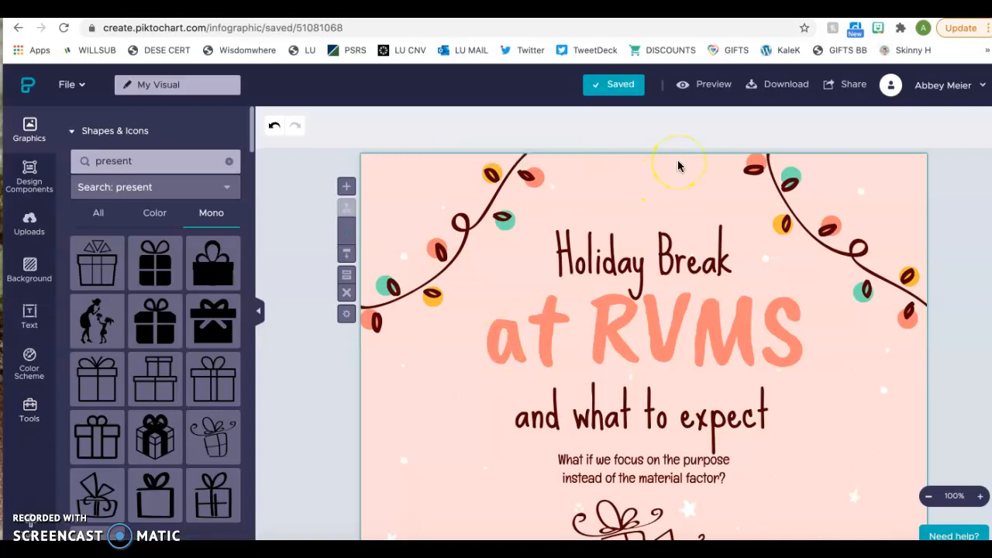
Preview the full infographic from the heading to the tips section and return to the editor
left_click(706, 85)
scroll(728, 426, "down", 10)
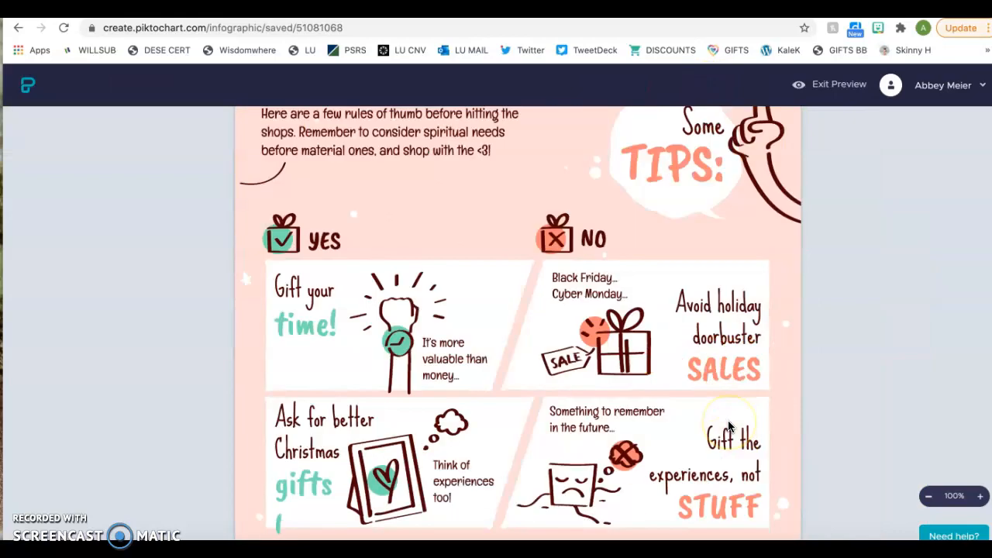
scroll(728, 426, "up", 10)
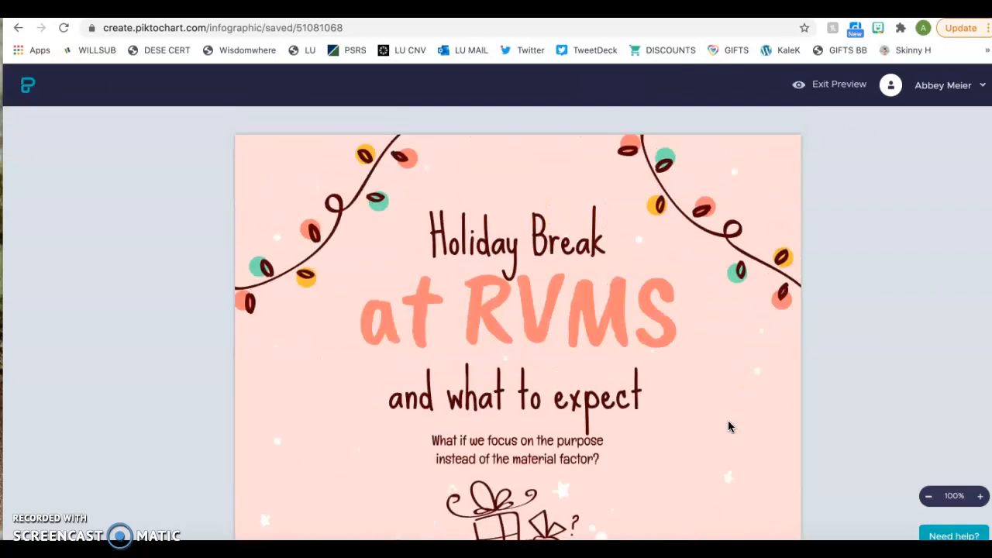
left_click(828, 87)
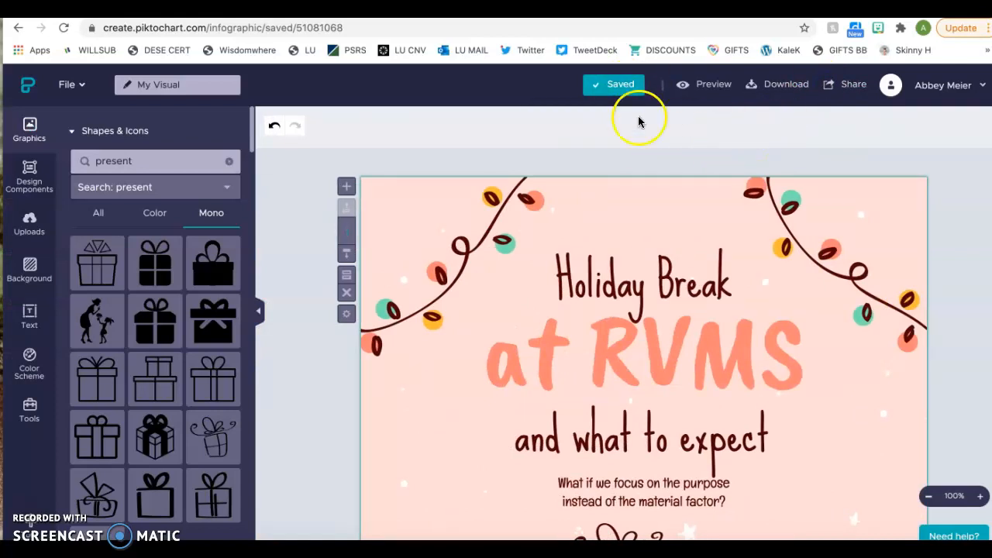
left_click(602, 95)
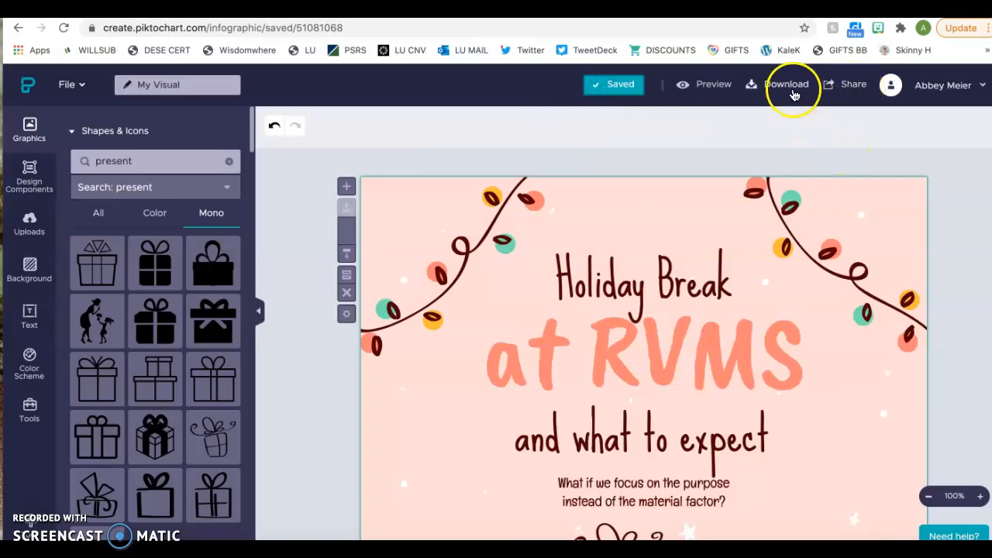
Make the visual's share link public under the title "Holiday Guide" and copy the link
left_click(853, 87)
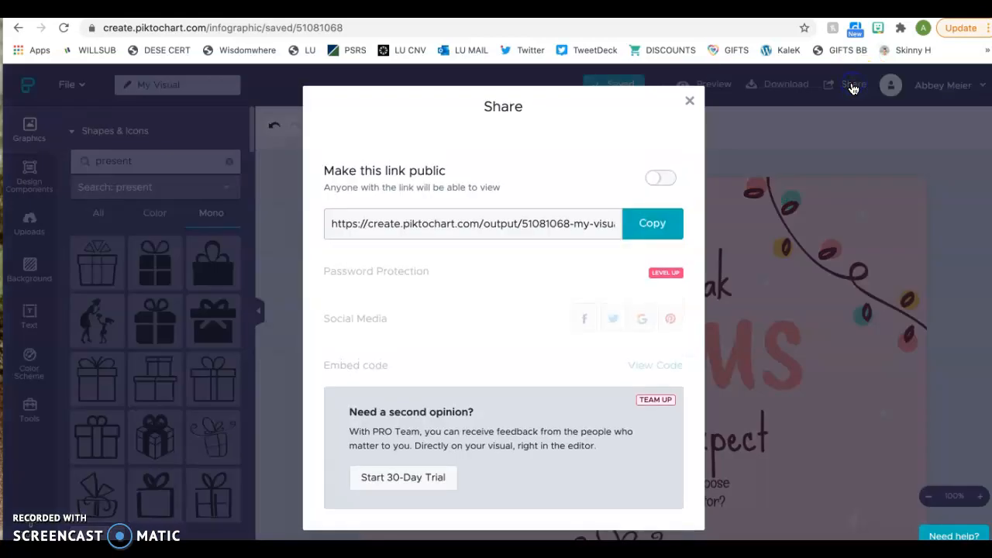
left_click(653, 181)
left_click(663, 182)
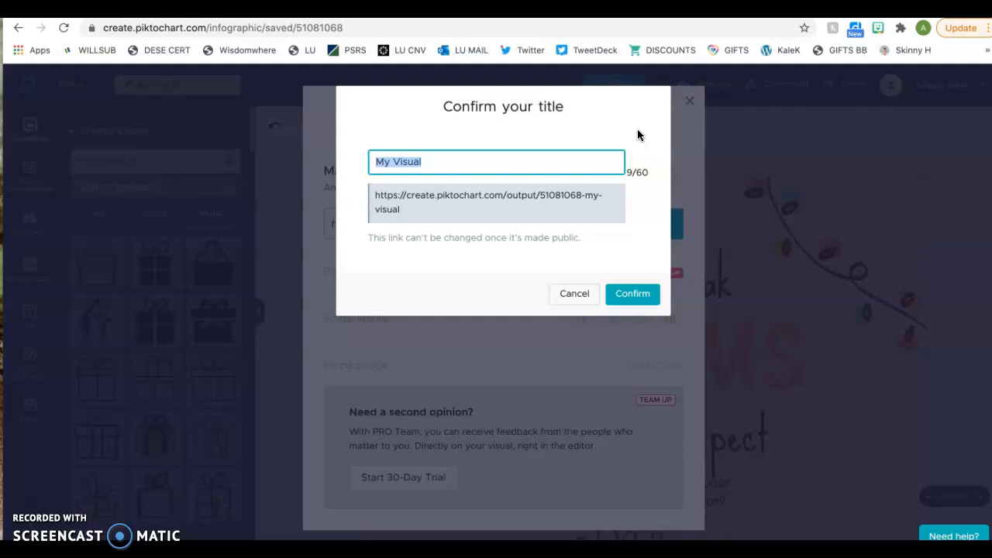
type("Holiday Guide")
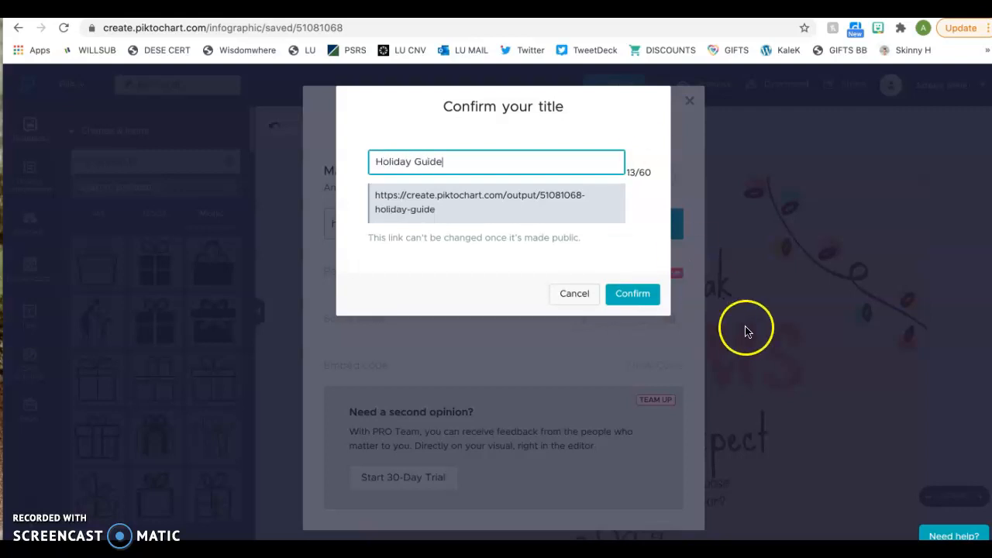
left_click(634, 300)
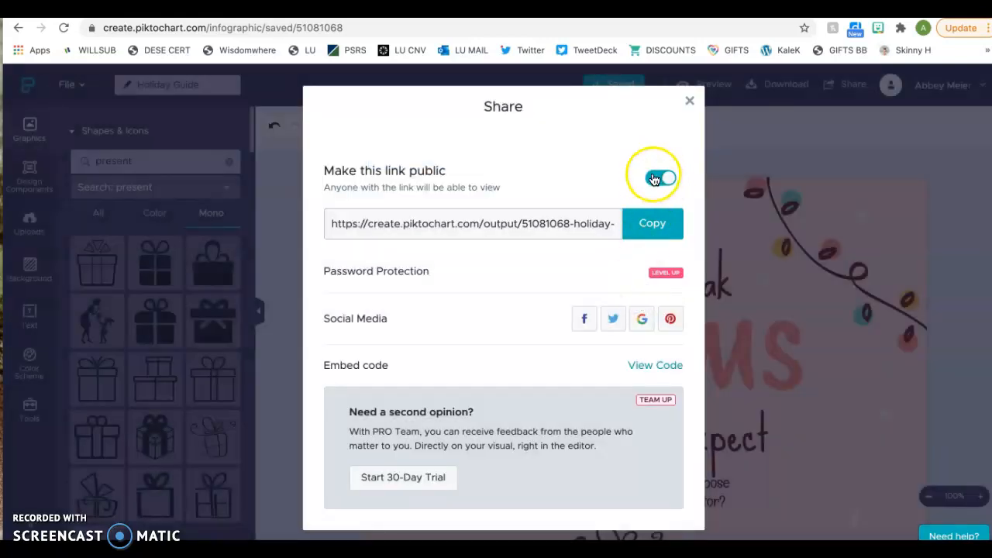
left_click(653, 233)
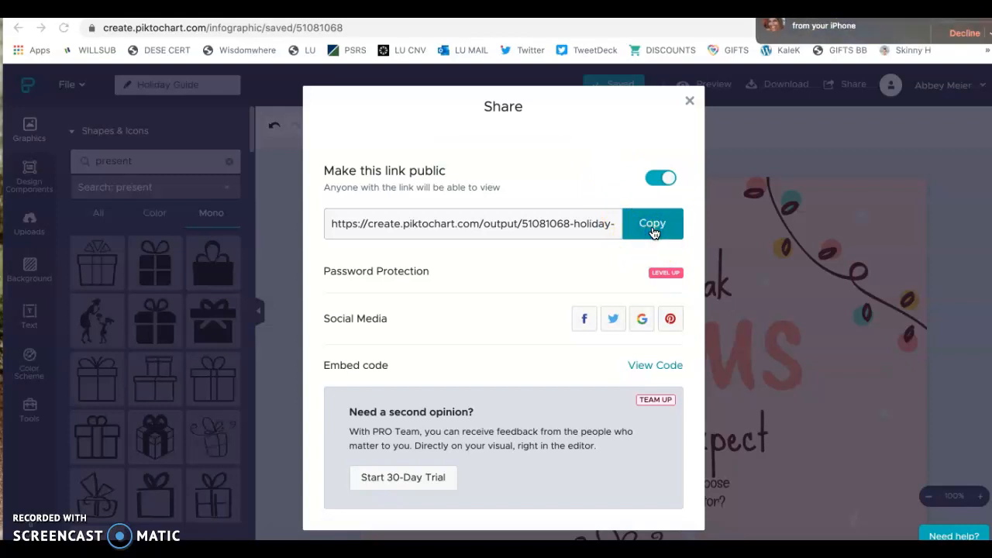
left_click(974, 32)
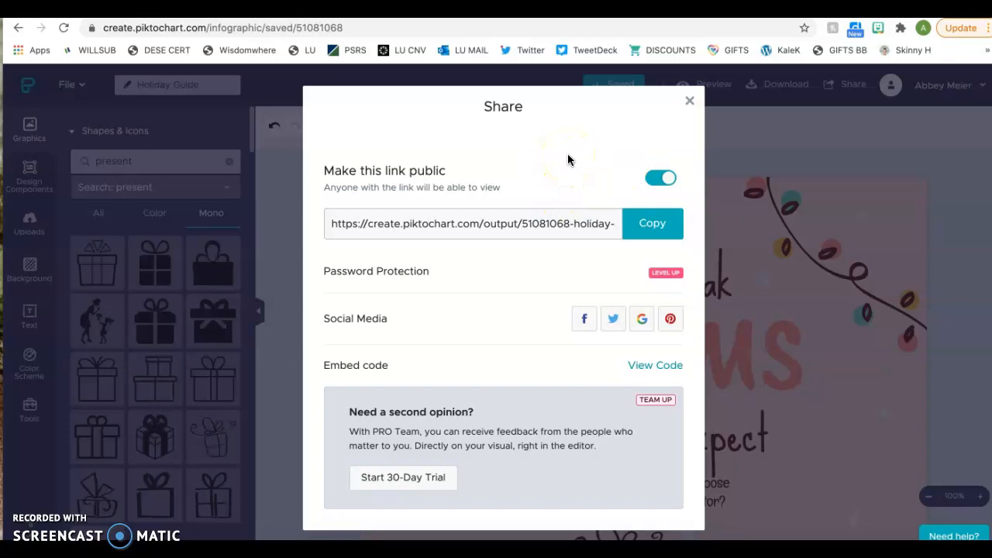
Switch the share link's public access off and back on
left_click(656, 180)
left_click(653, 181)
left_click(658, 180)
left_click(658, 179)
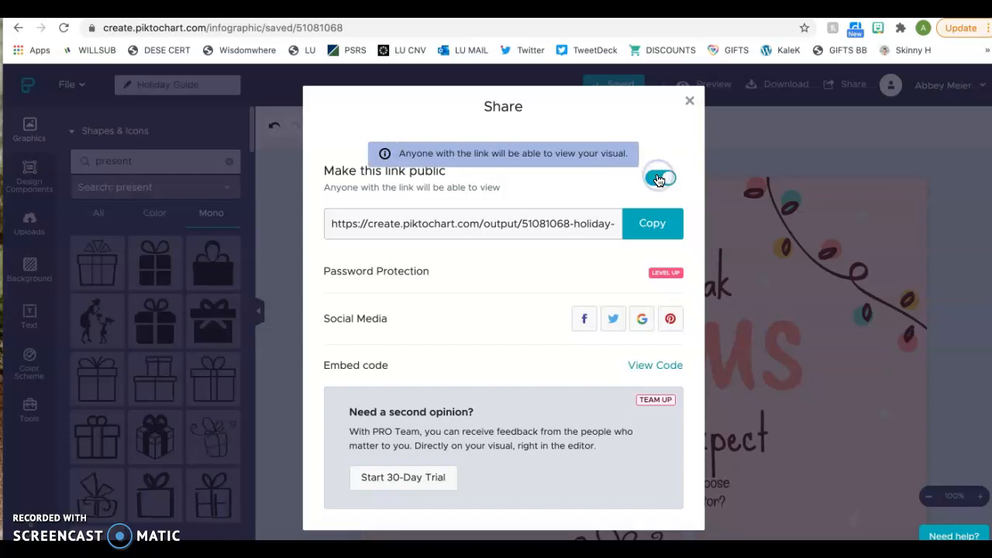
Copy the public link to the visual again and close the sharing options
left_click(647, 223)
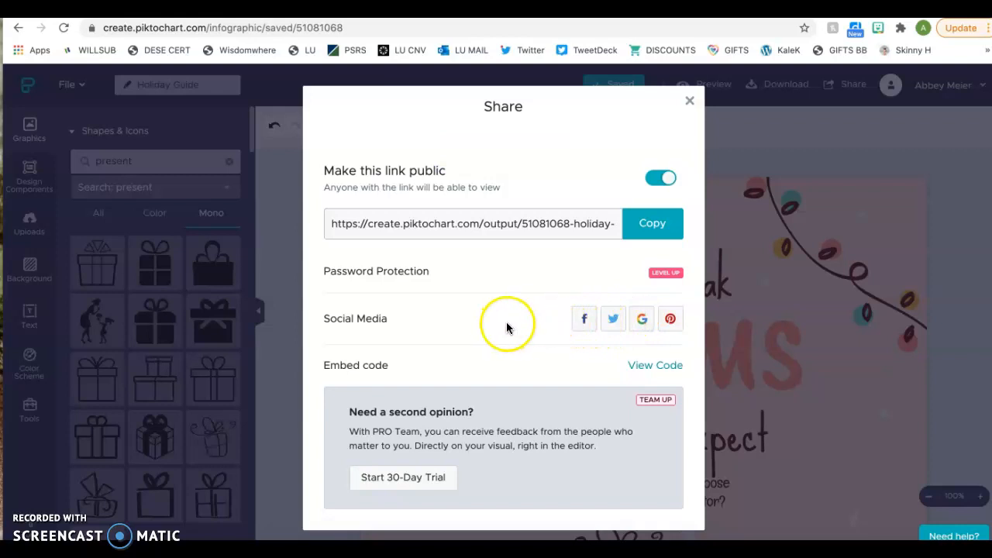
left_click(689, 103)
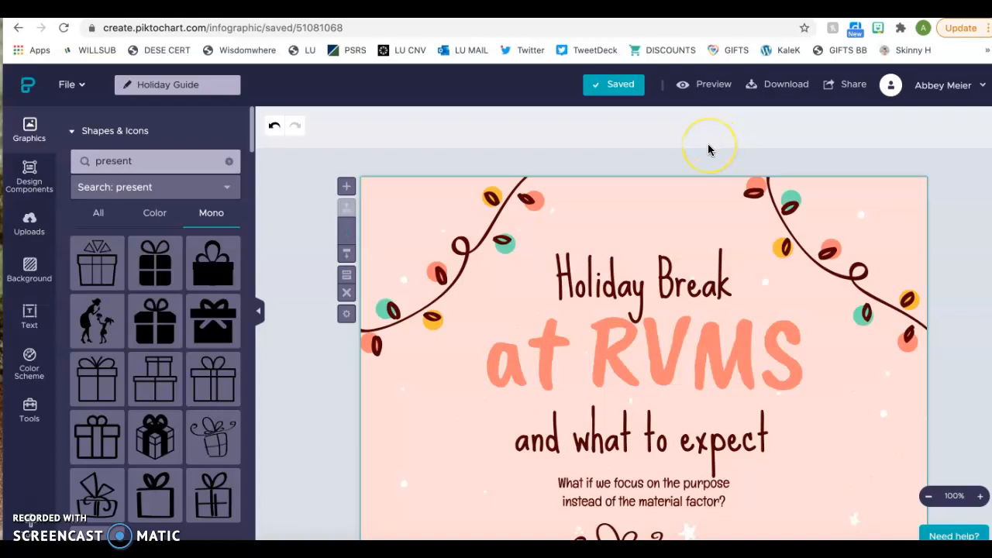
left_click(425, 189)
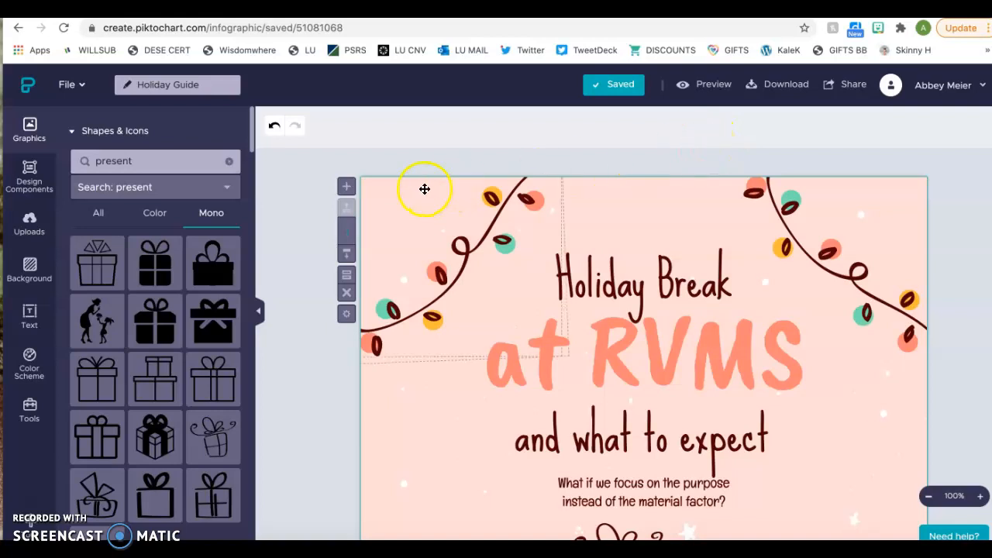